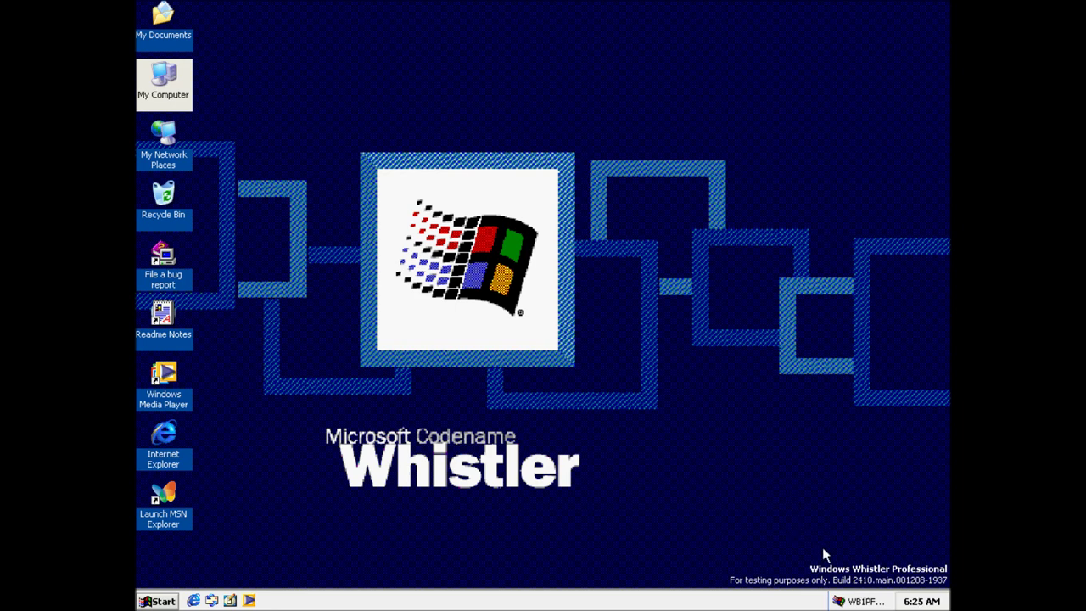
- Launch SETUP from the WB1PFRE_EN CD window and choose Install Windows
left_click(872, 601)
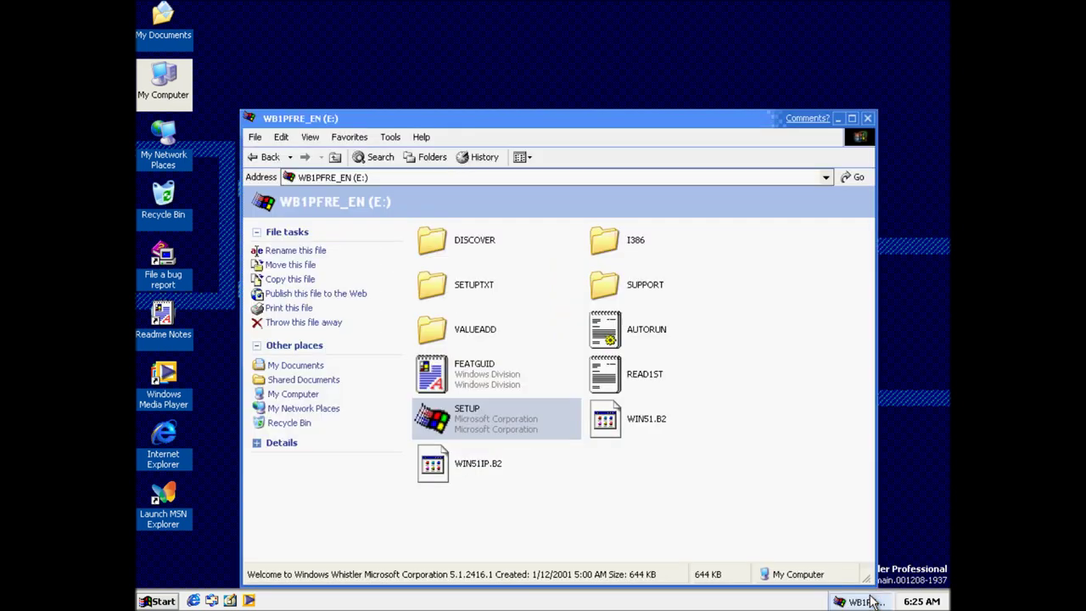
double_click(510, 411)
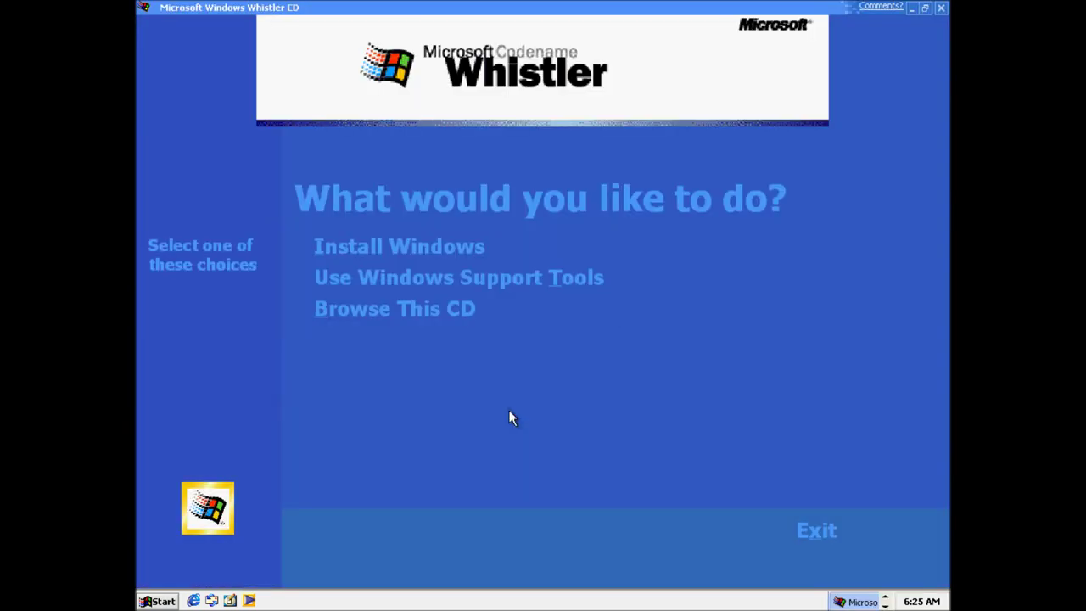
left_click(408, 257)
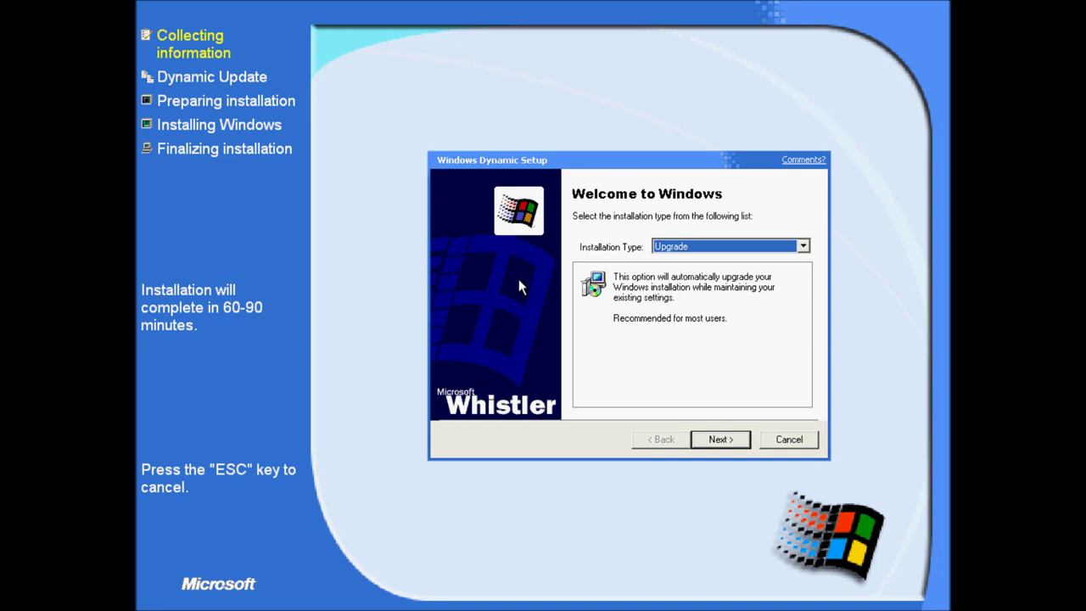
- Keep the Upgrade installation, accept the license, and skip Dynamic Update to continue setup
left_click(719, 442)
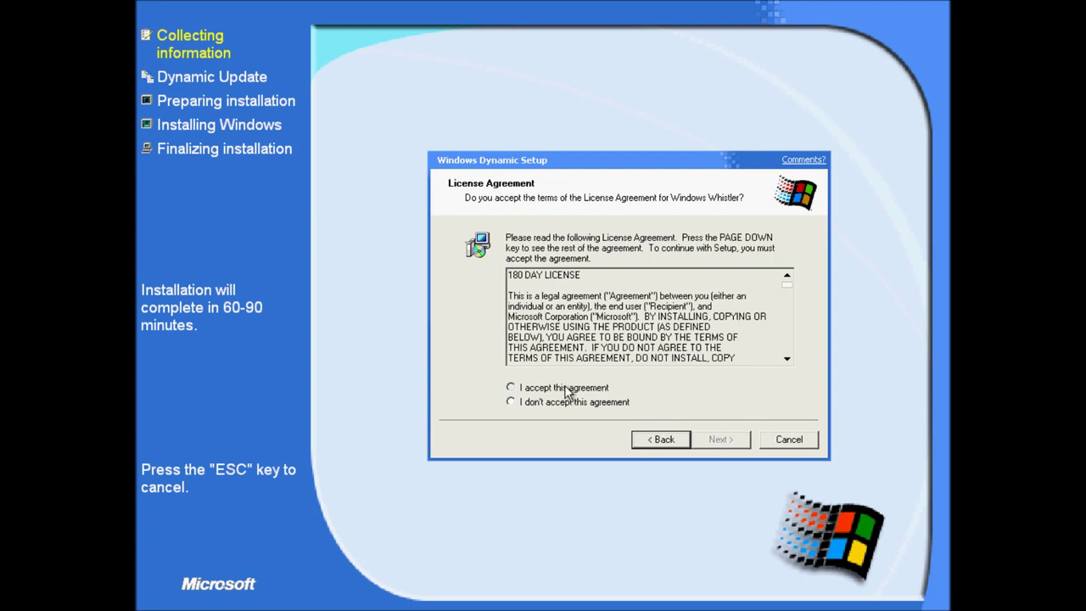
left_click(563, 388)
left_click(717, 439)
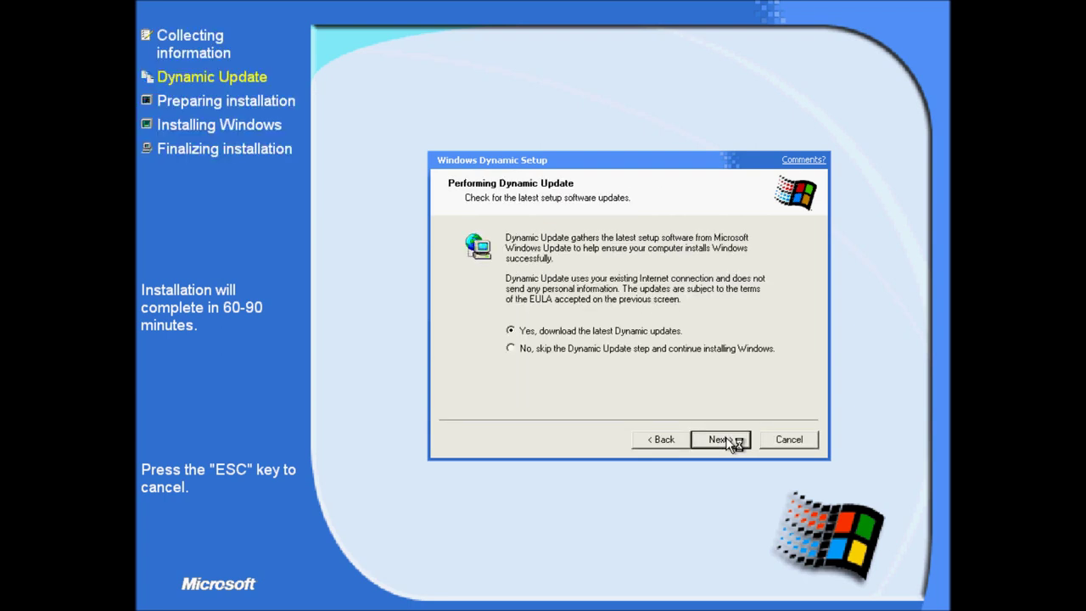
left_click(667, 357)
left_click(720, 439)
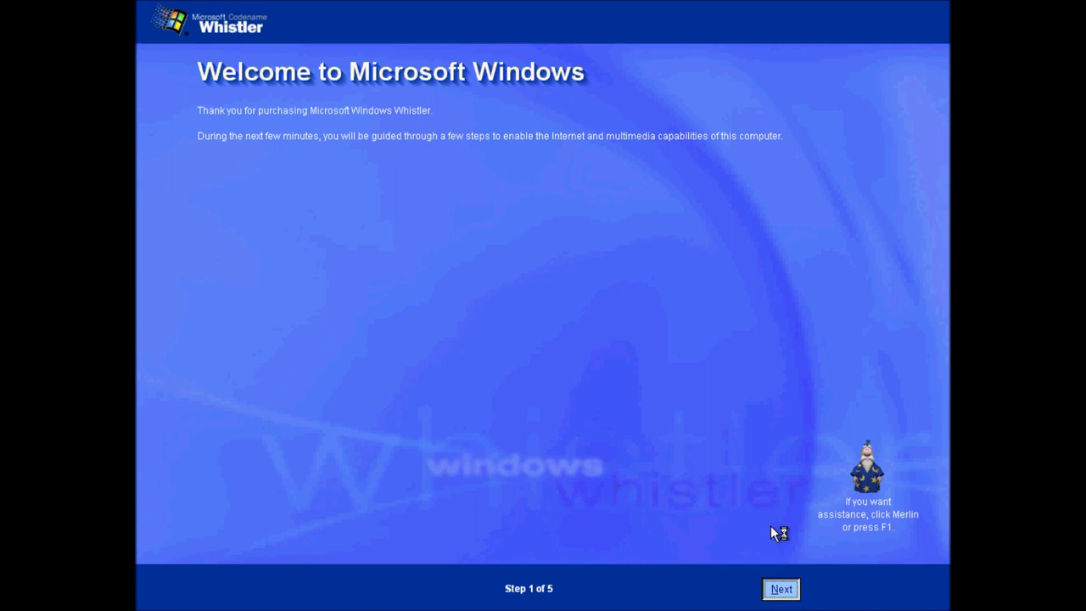
- Mark the computer as part of a LAN, choose to activate online now, and finish setup
key("Return")
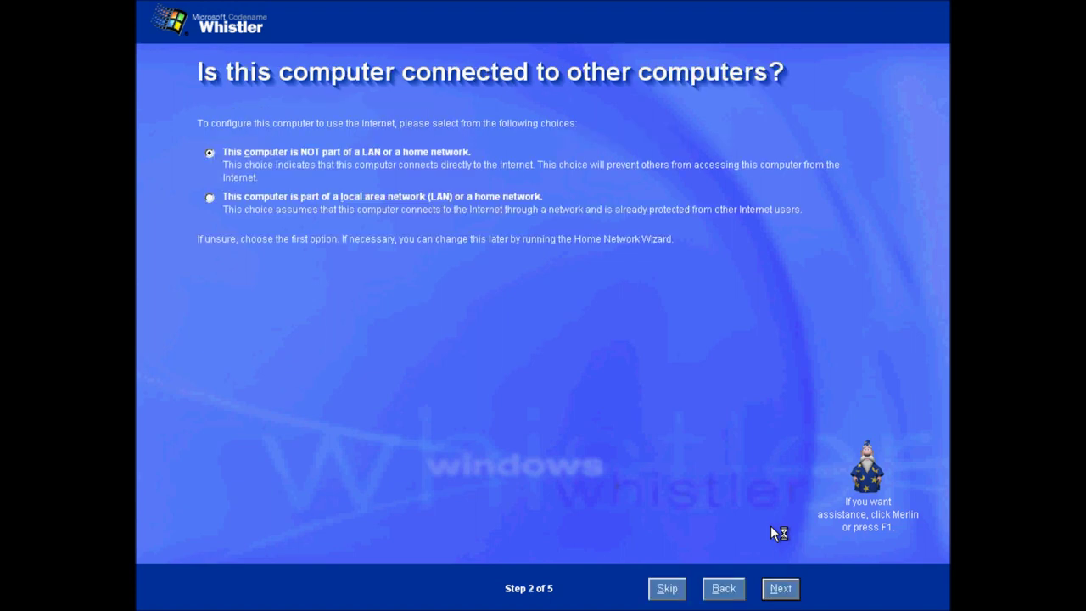
left_click(421, 191)
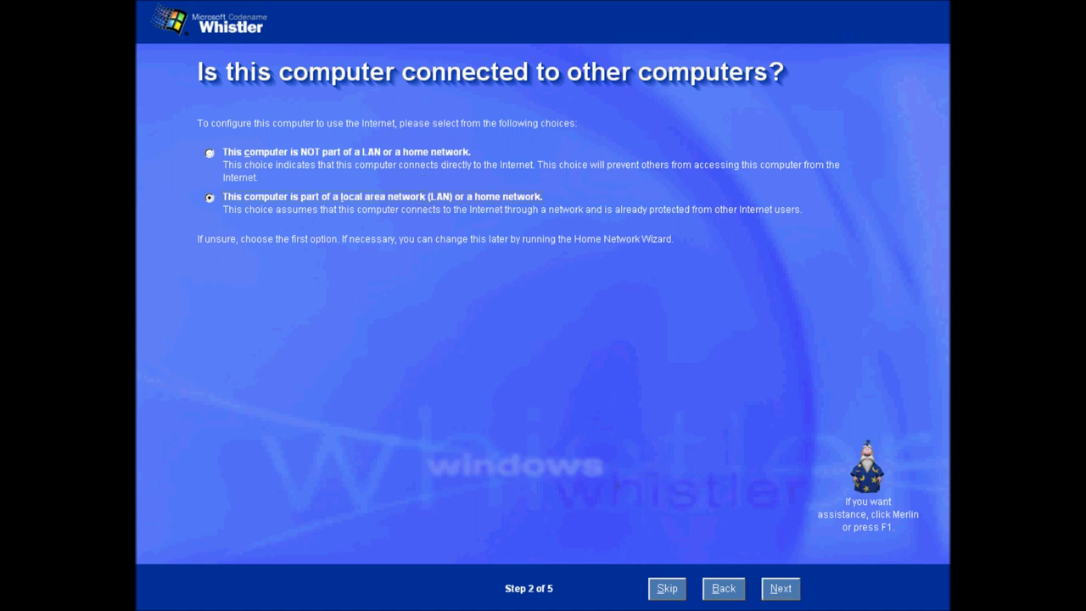
left_click(767, 590)
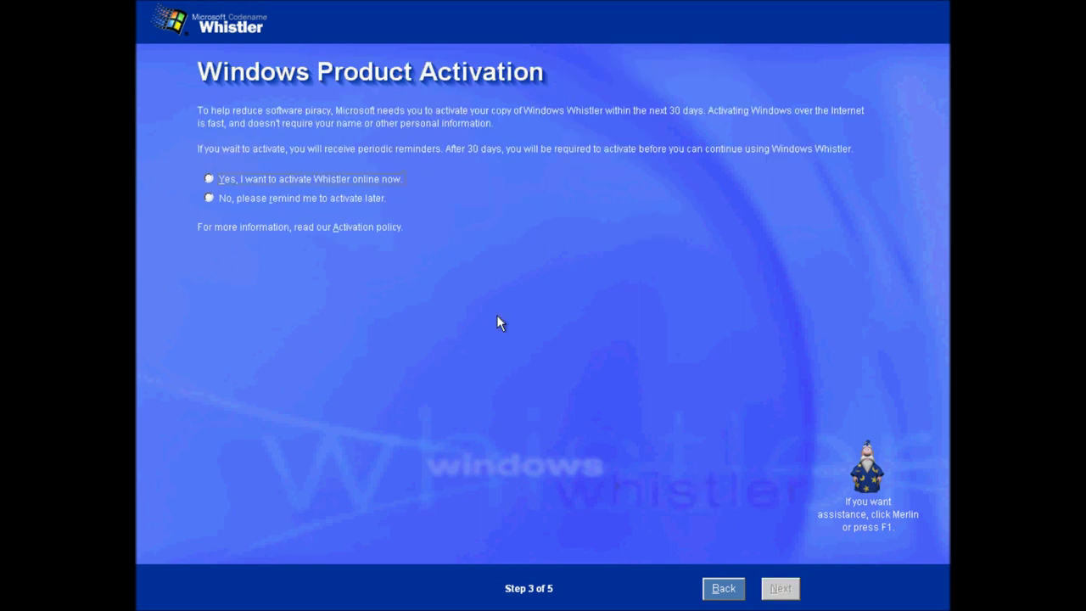
left_click(386, 179)
left_click(780, 591)
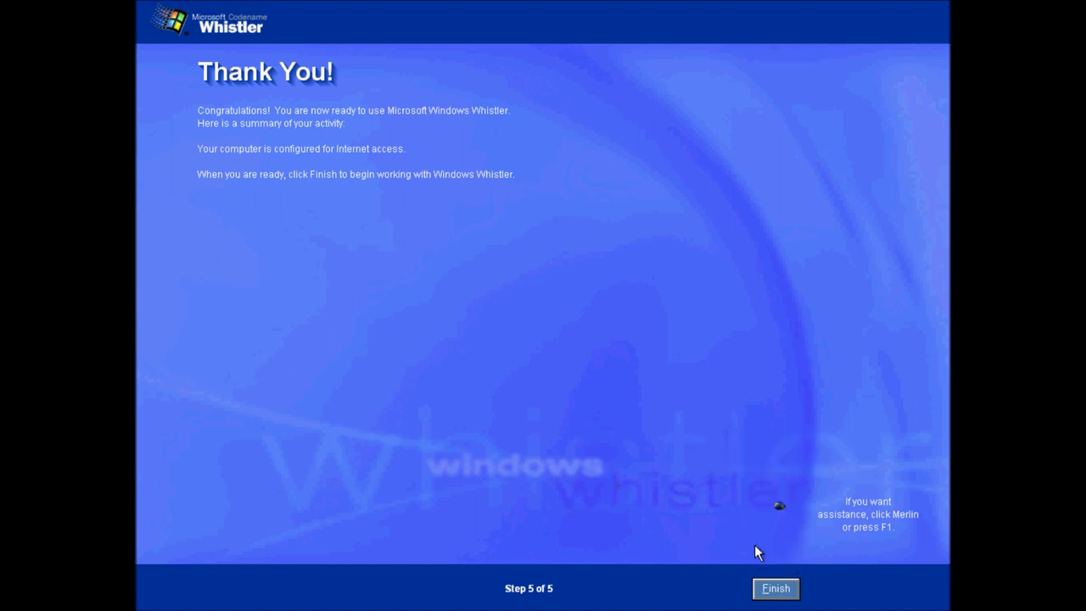
left_click(780, 587)
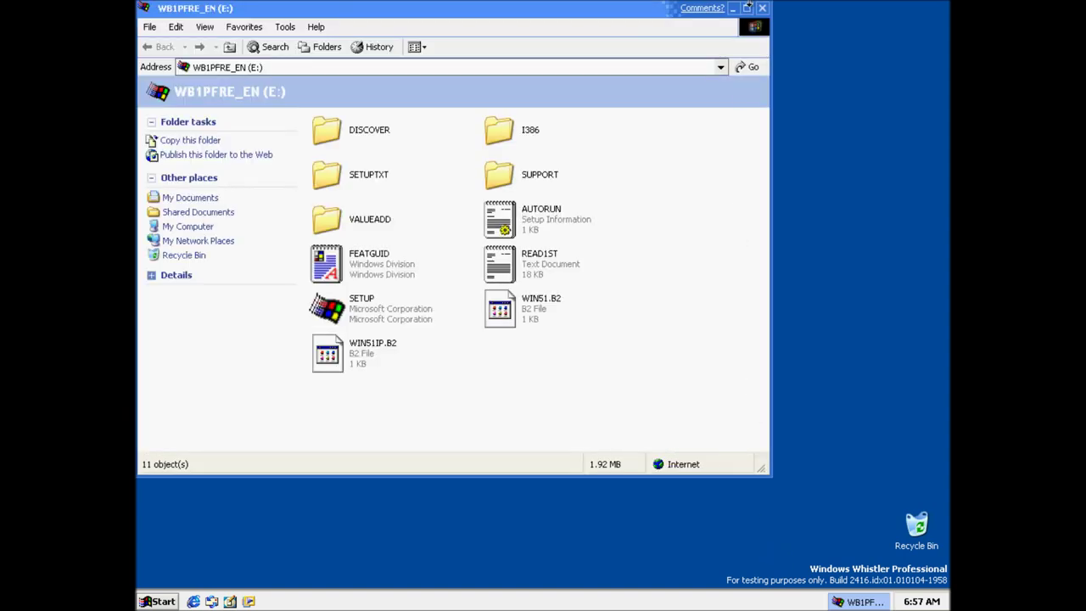
- Close the WB1PFRE_EN (E:) Explorer window
left_click(761, 9)
- Open Display Properties' Desktop tab and preview the Wallpaper1, Coffee Bean and Chateau backgrounds
right_click(693, 138)
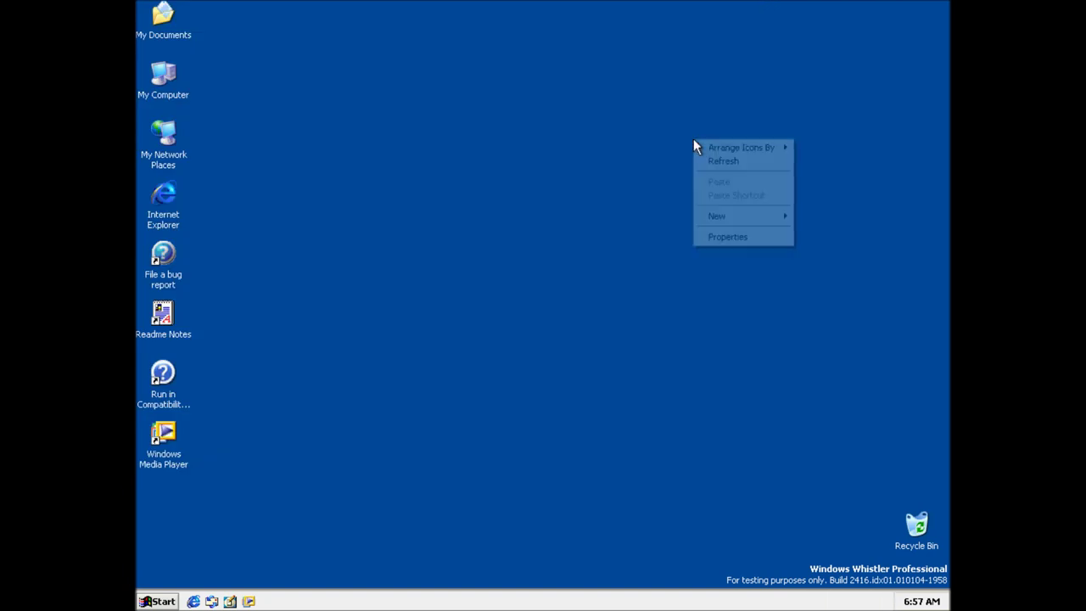
left_click(725, 237)
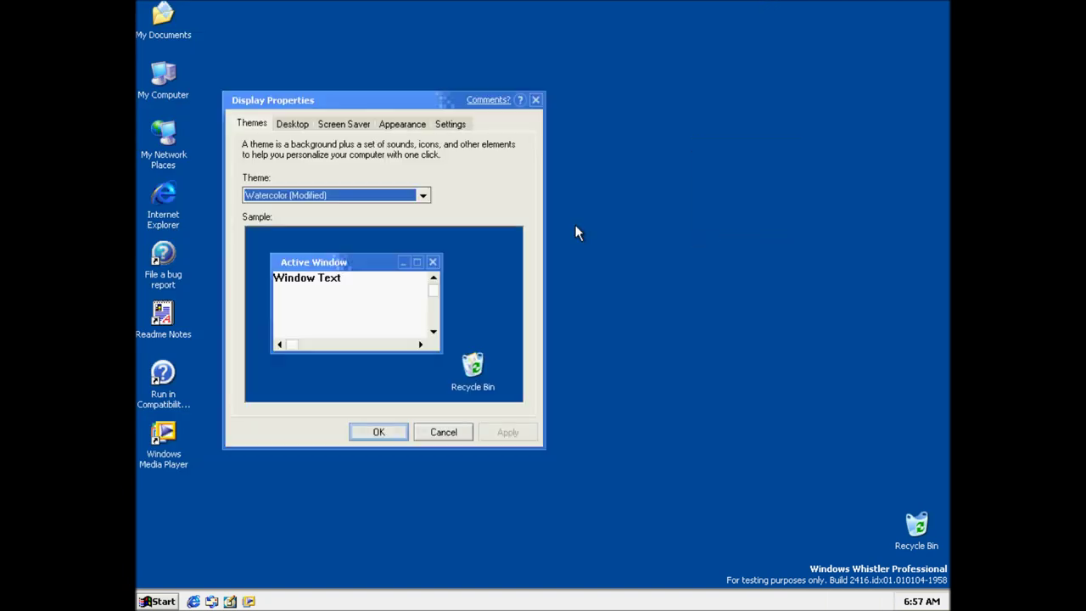
left_click(282, 124)
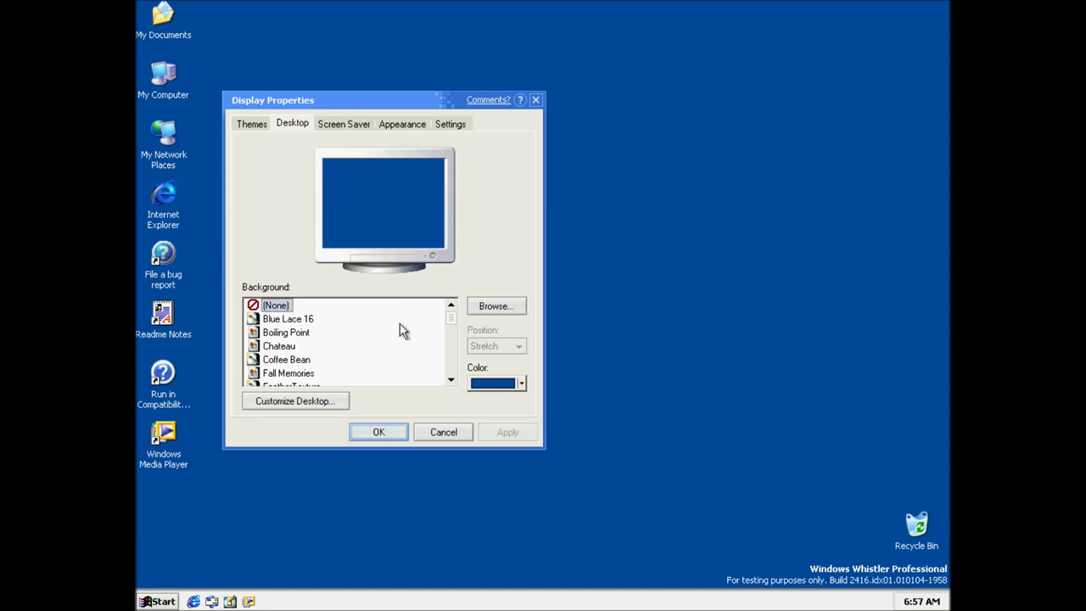
left_click_drag(452, 319, 463, 368)
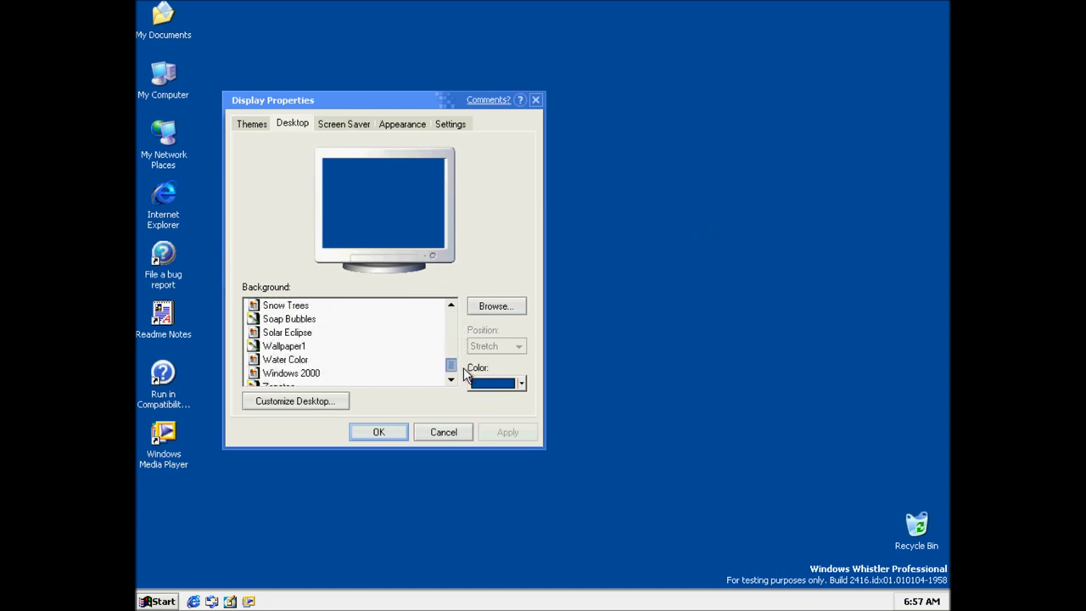
left_click(289, 346)
left_click_drag(450, 363, 451, 315)
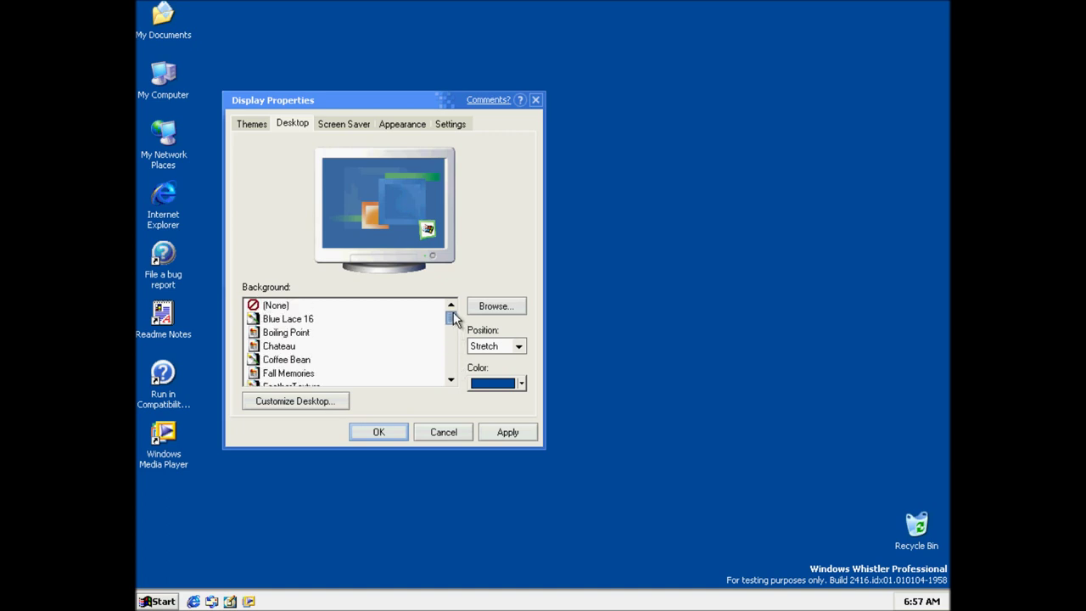
left_click(290, 361)
left_click(280, 346)
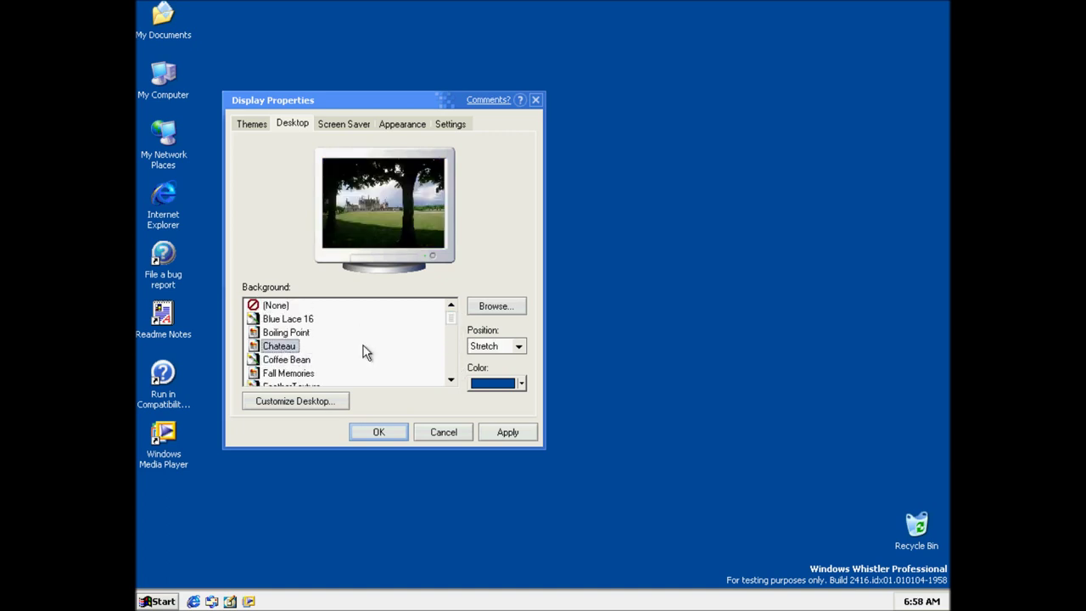
- Preview the FeatherTexture, Fly Away, Blue Lace 16, Boiling Point and Gone Fishing backgrounds
left_click(451, 380)
left_click(451, 380)
left_click(293, 360)
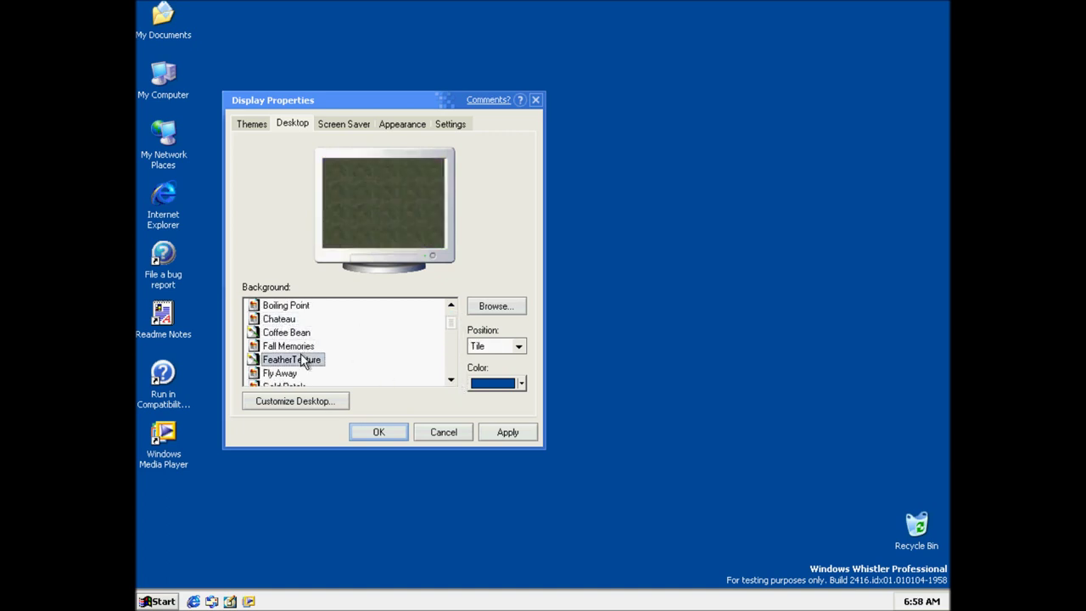
left_click(289, 374)
left_click(450, 306)
left_click(285, 306)
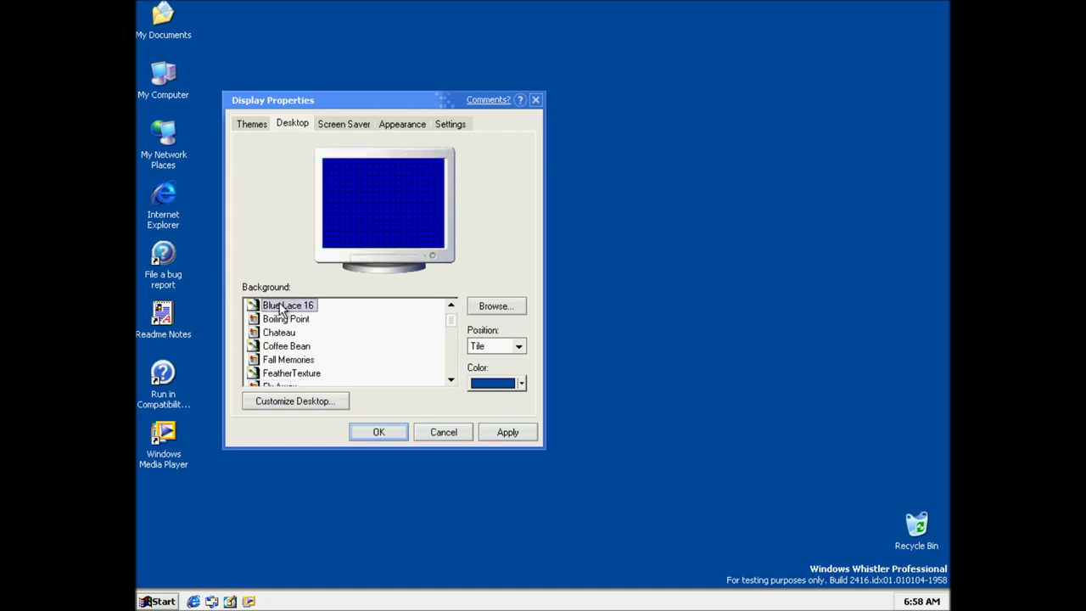
left_click(291, 322)
left_click_drag(451, 318, 450, 335)
left_click(286, 333)
- Preview Greenstone, Gold Petals, Ocean Wave, Paradise, Prairie Wind, Professional and Purple Sponge, then Browse for an image
left_click(284, 346)
left_click(284, 319)
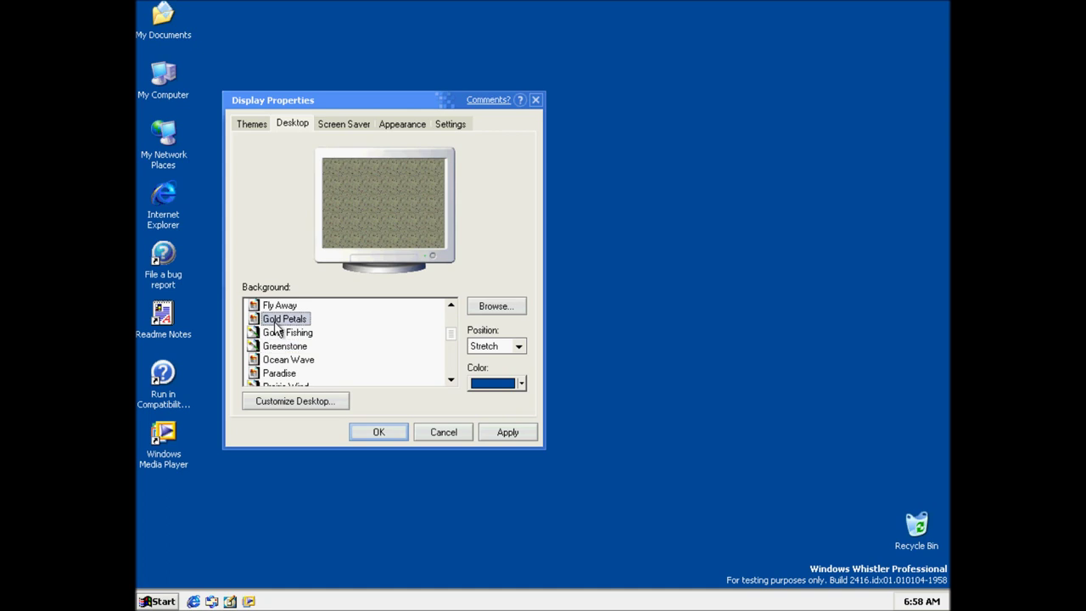
left_click(282, 360)
left_click(280, 374)
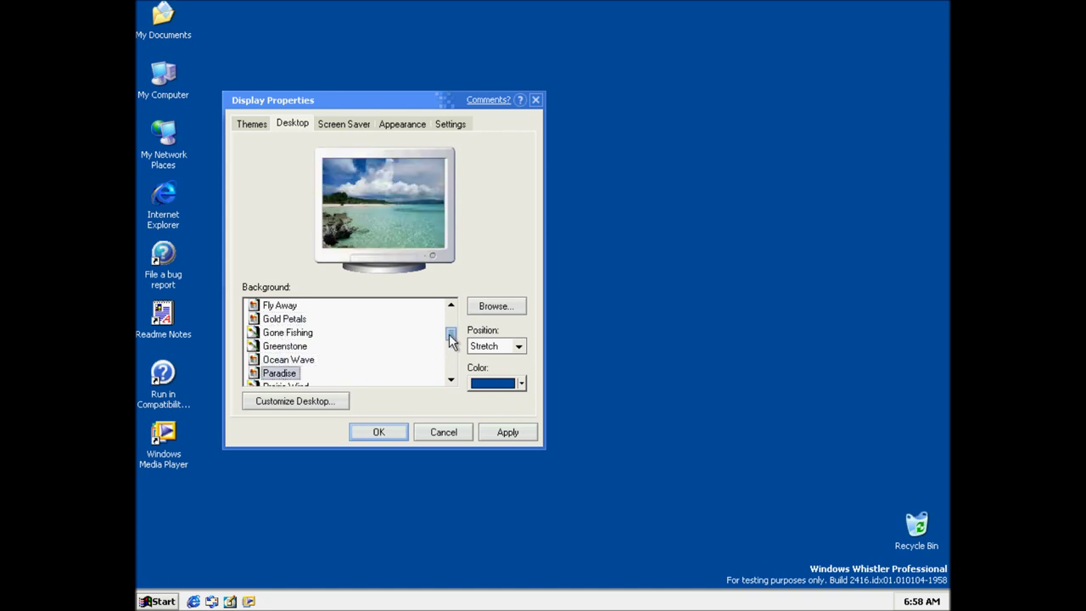
left_click_drag(451, 337, 456, 347)
left_click(282, 333)
left_click(282, 346)
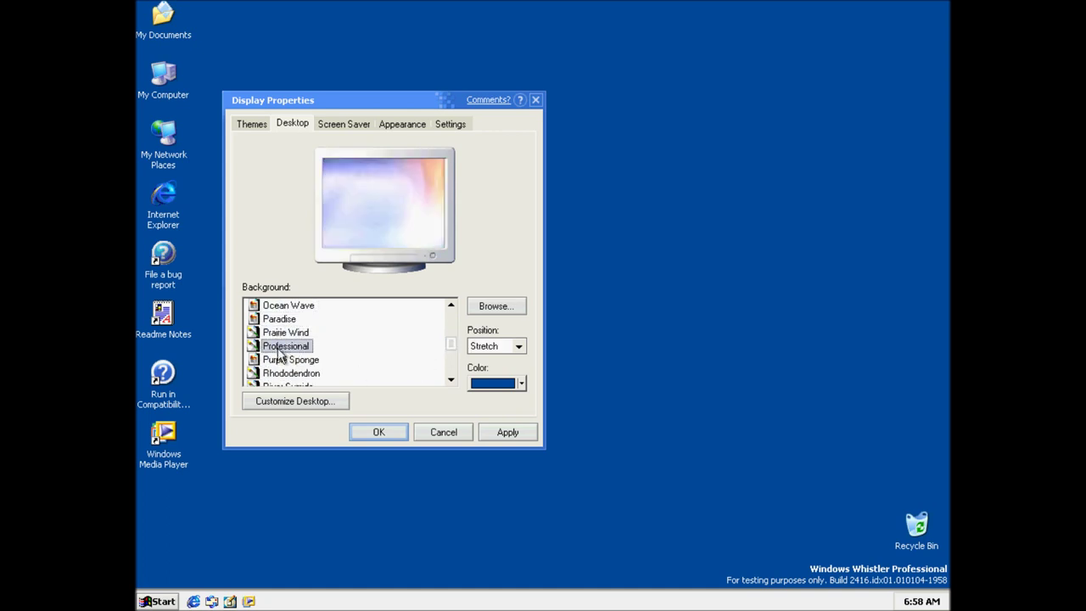
left_click(297, 360)
left_click(495, 306)
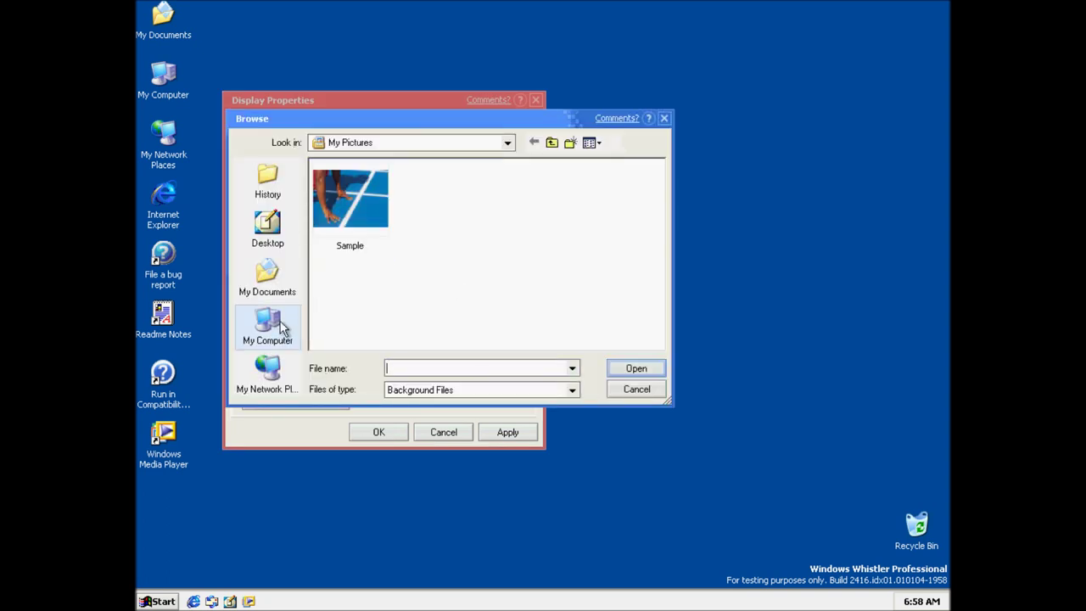
- Browse to C:\WINDOWS\system32 and pick the setup image as the background
left_click(273, 323)
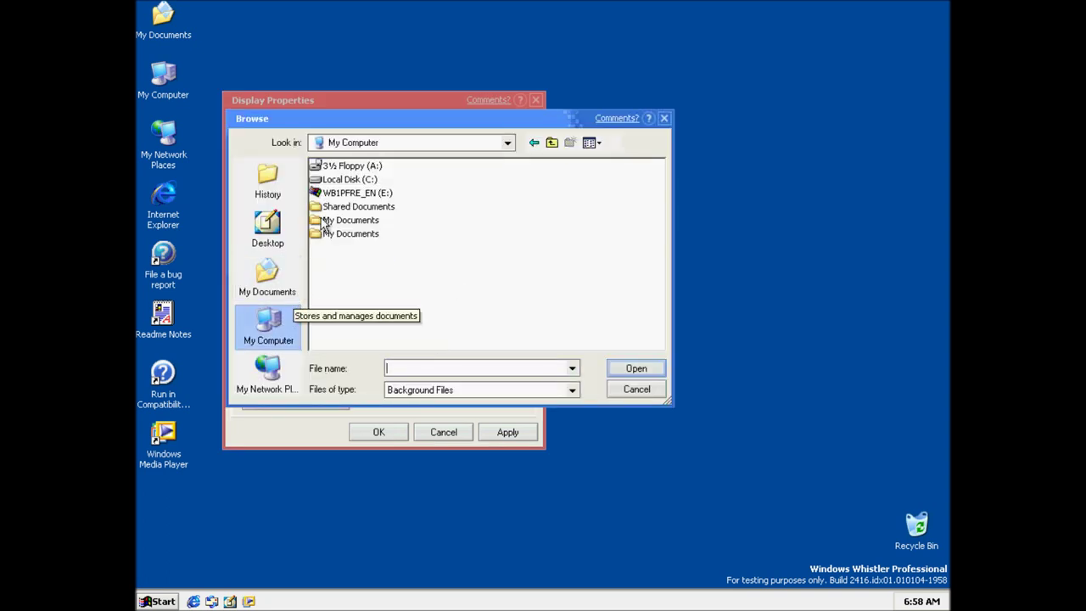
double_click(331, 180)
double_click(340, 193)
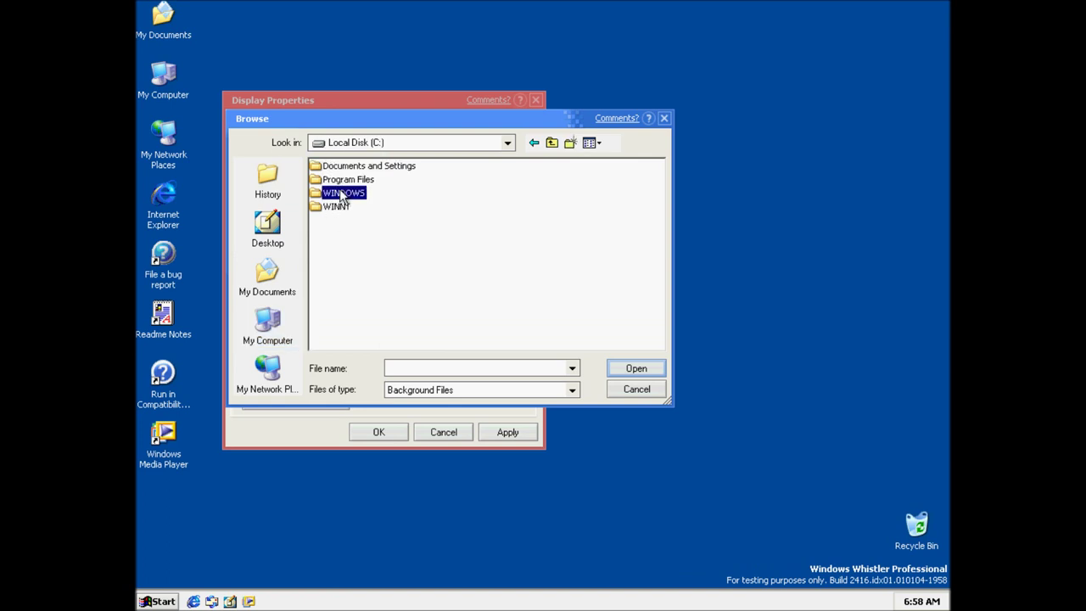
double_click(526, 167)
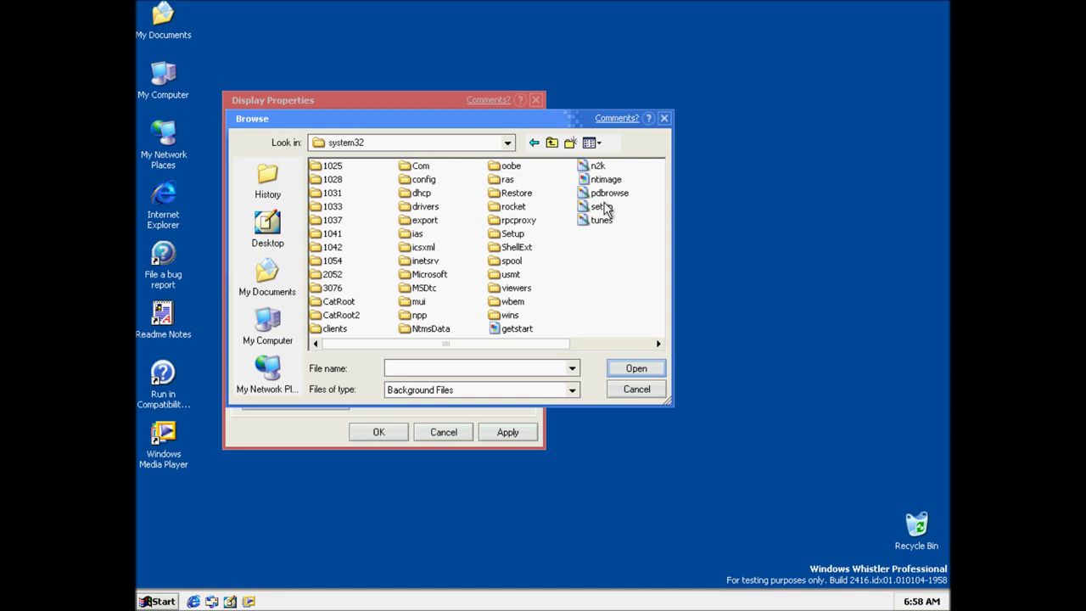
double_click(601, 206)
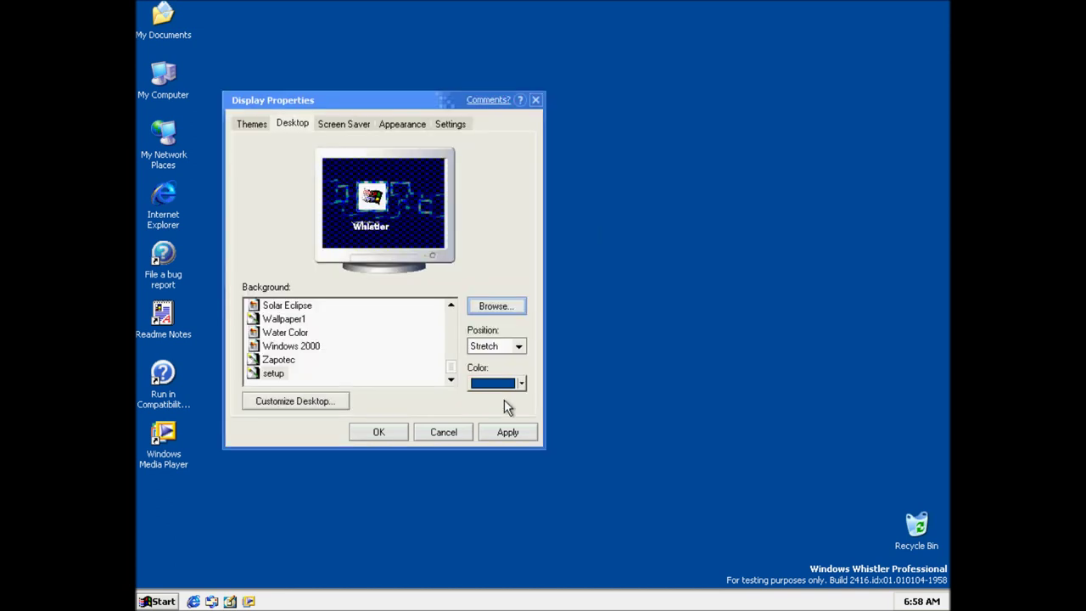
- Apply and confirm the setup wallpaper, then reopen Display Properties from the desktop
left_click(507, 432)
left_click(403, 432)
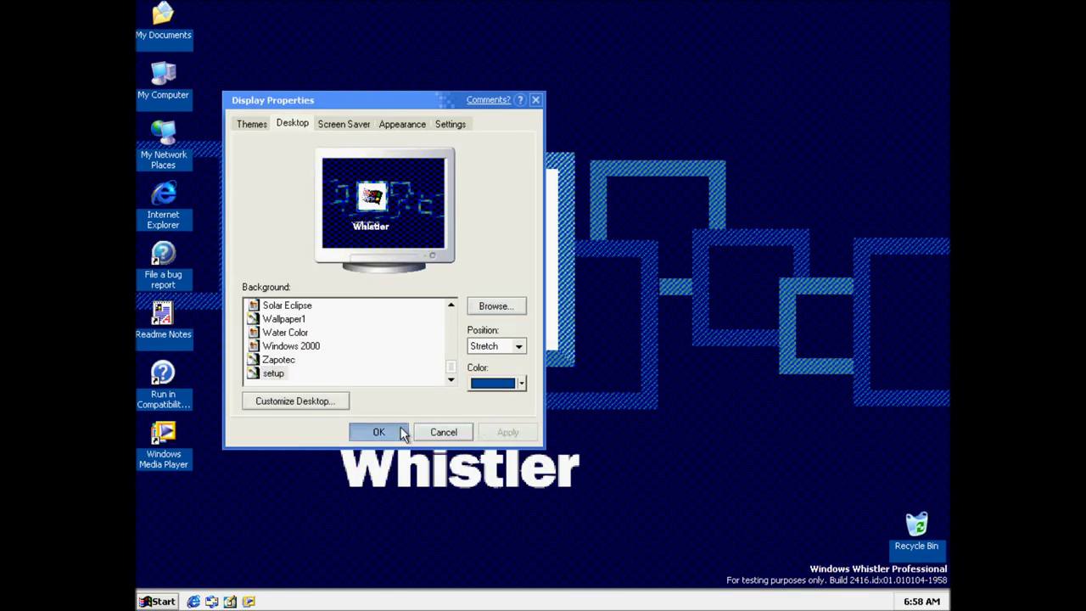
right_click(566, 199)
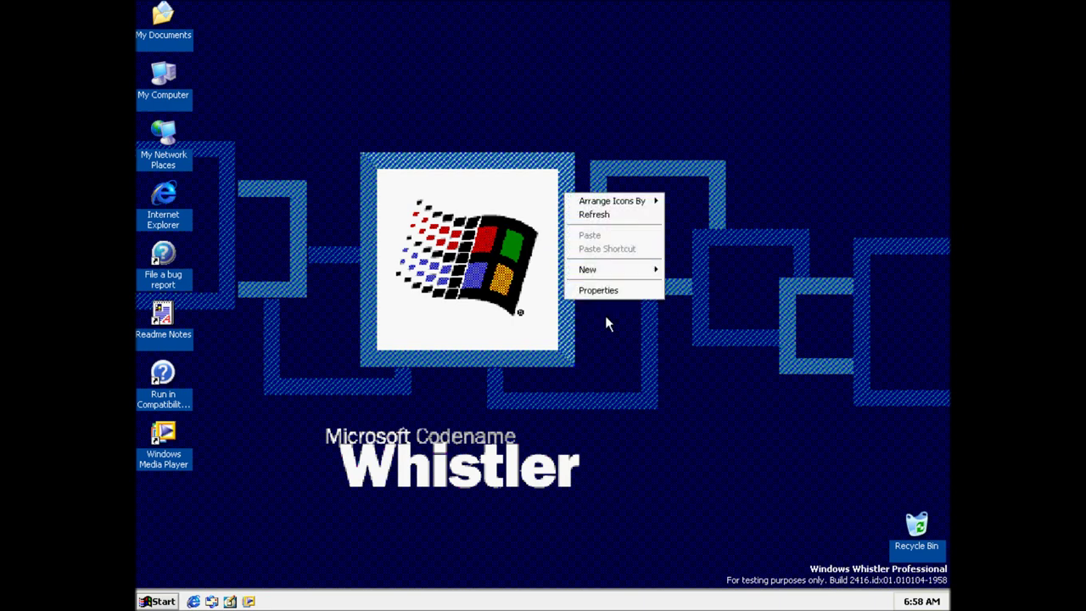
left_click(601, 291)
- Try 3D Maze, set the screen saver to 3D Flying Objects (OpenGL), then view Appearance styles
left_click(341, 141)
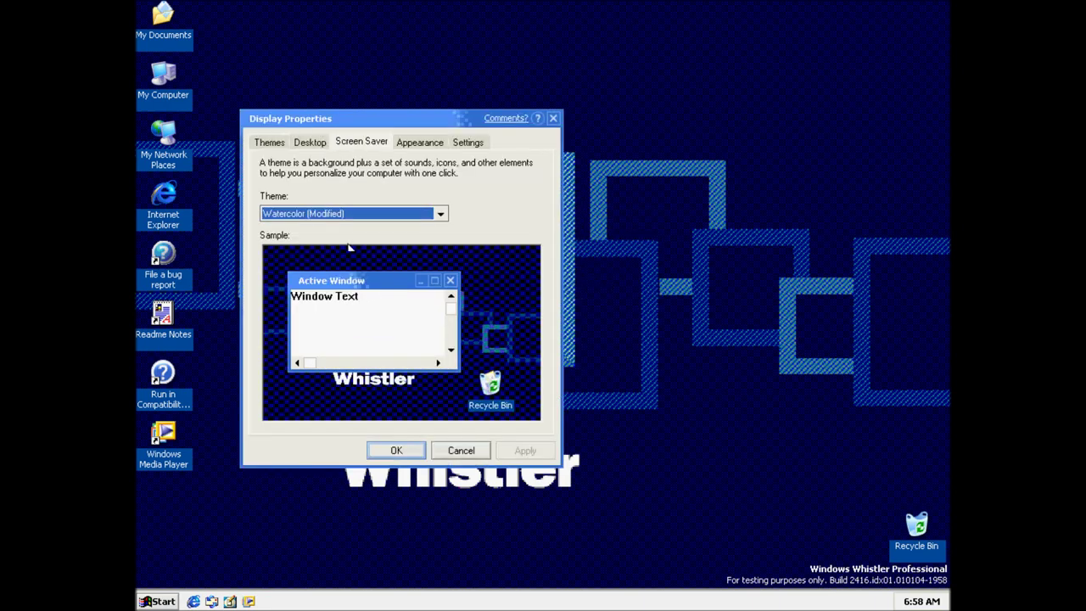
left_click(365, 322)
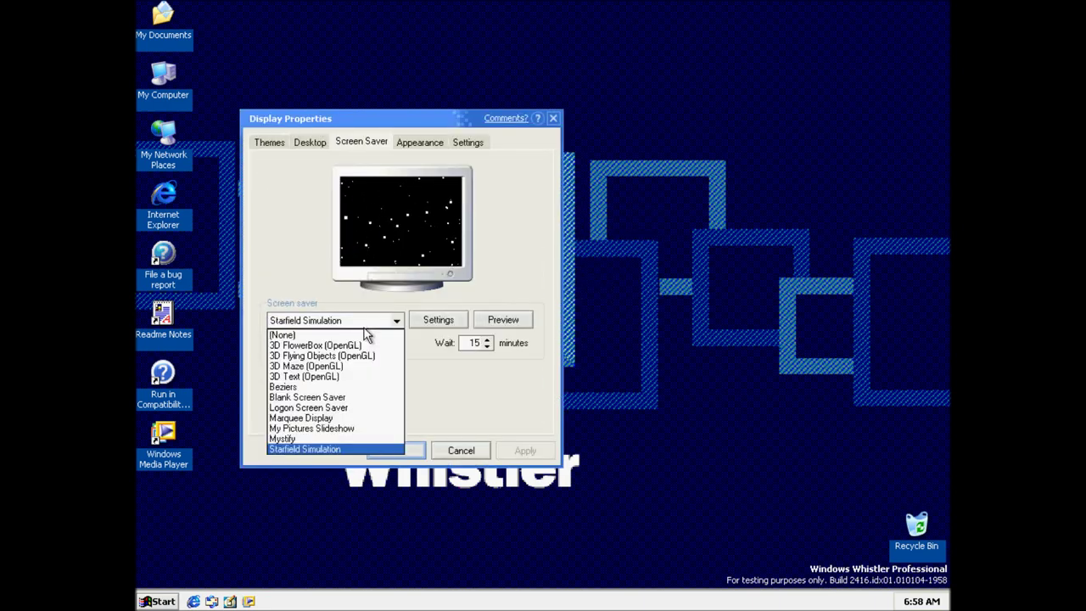
left_click(365, 363)
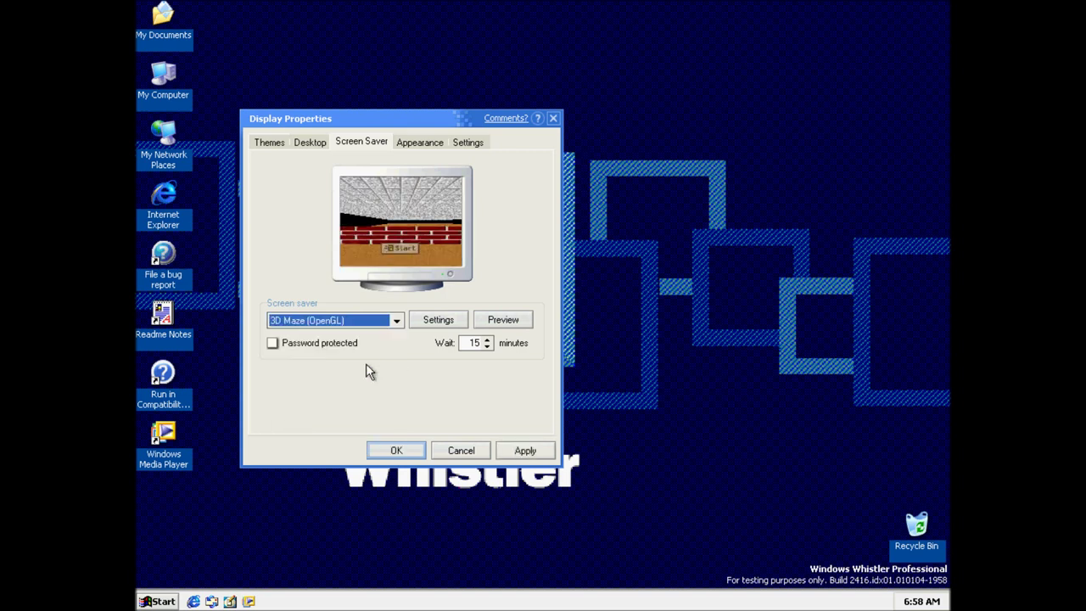
left_click(366, 320)
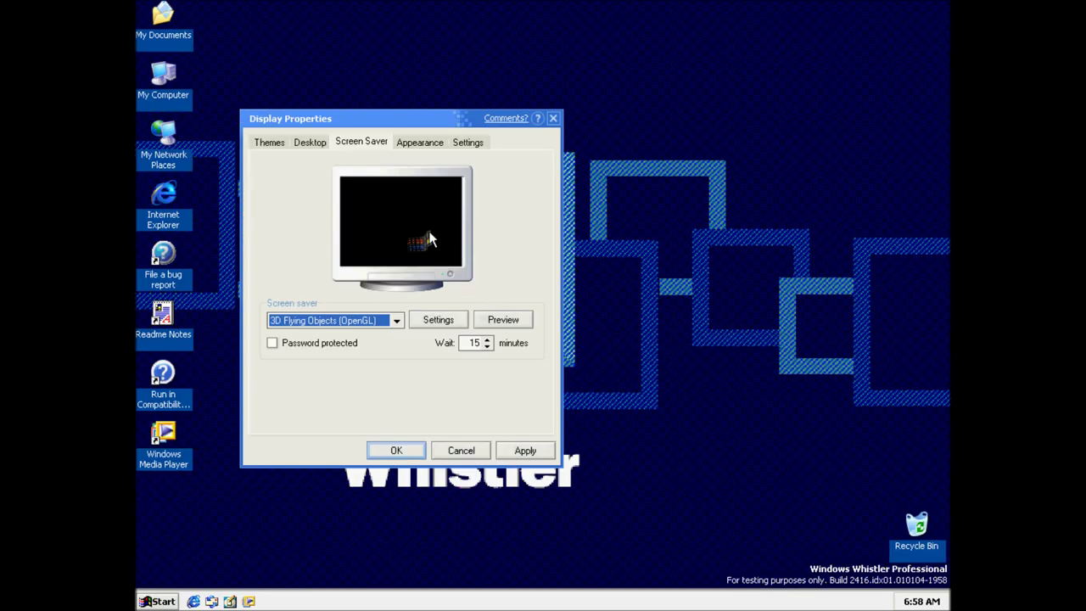
left_click(427, 146)
left_click(346, 342)
- Accept the display settings with OK, then run winver to check the Windows version
left_click(346, 344)
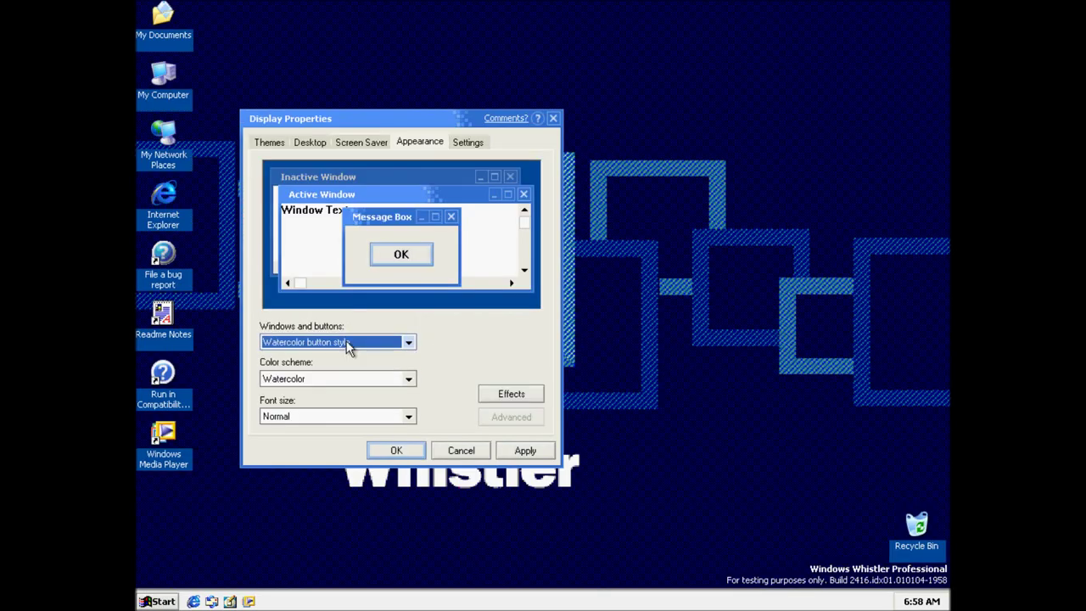
left_click(385, 450)
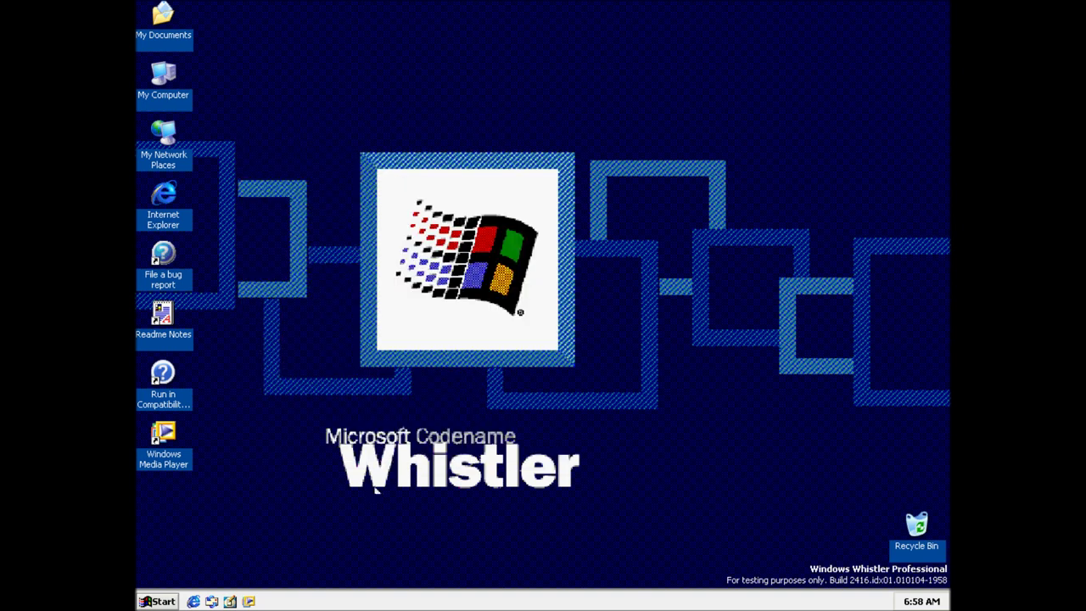
left_click(161, 601)
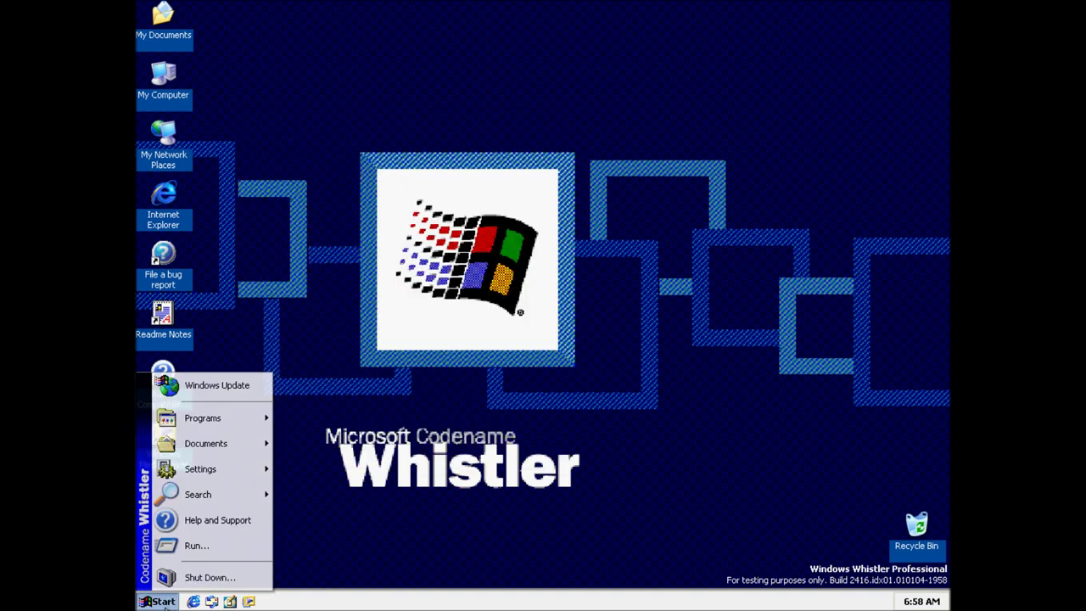
left_click(173, 549)
left_click(241, 560)
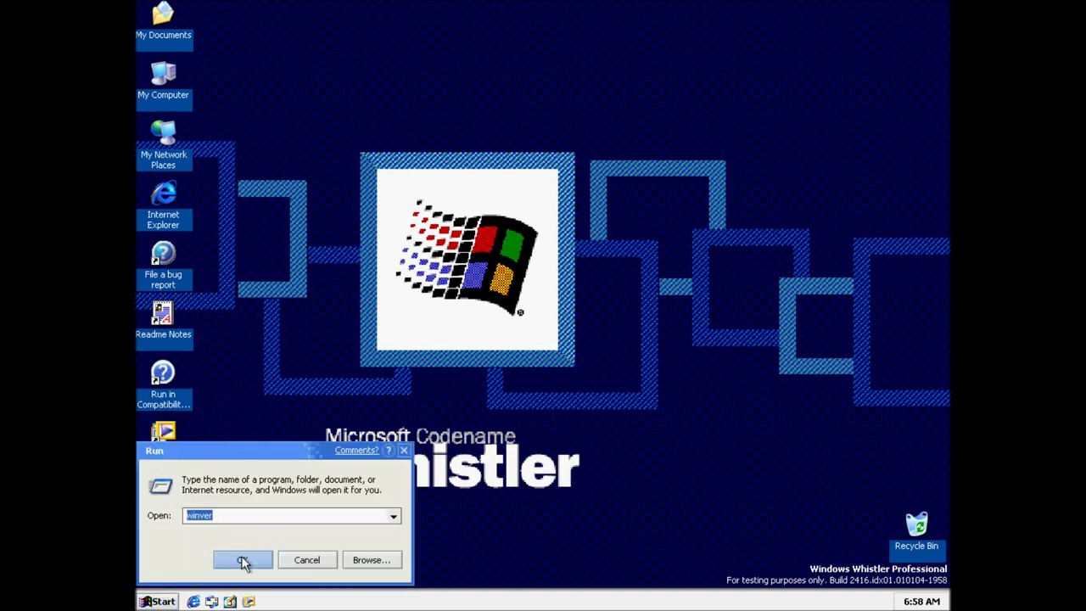
left_click(435, 269)
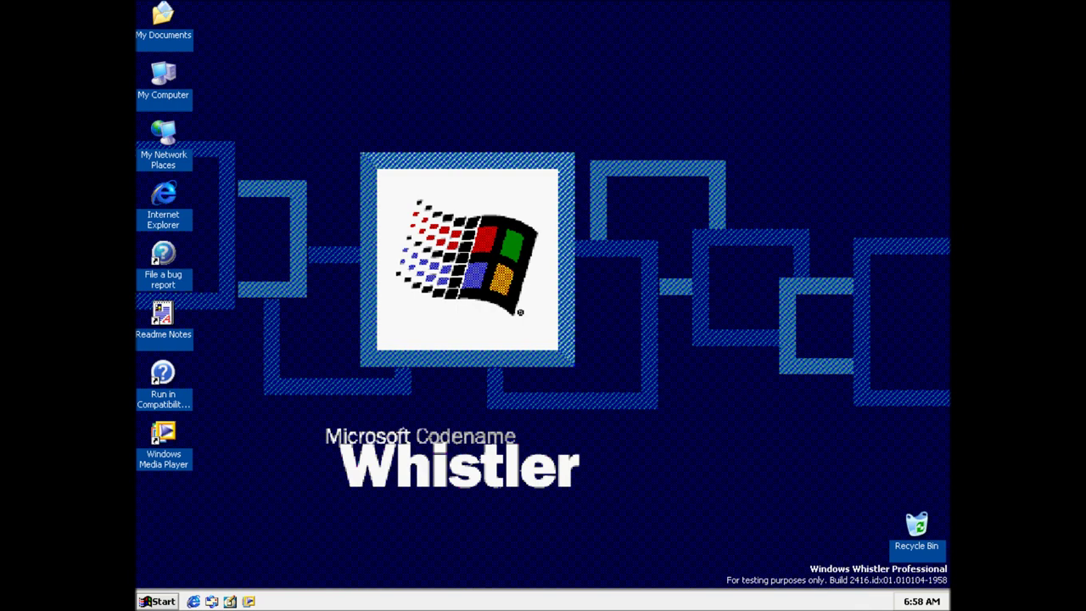
left_click(157, 601)
- Open Control Panel via Start > Settings, review its 24 items, and close it
mouse_move(222, 467)
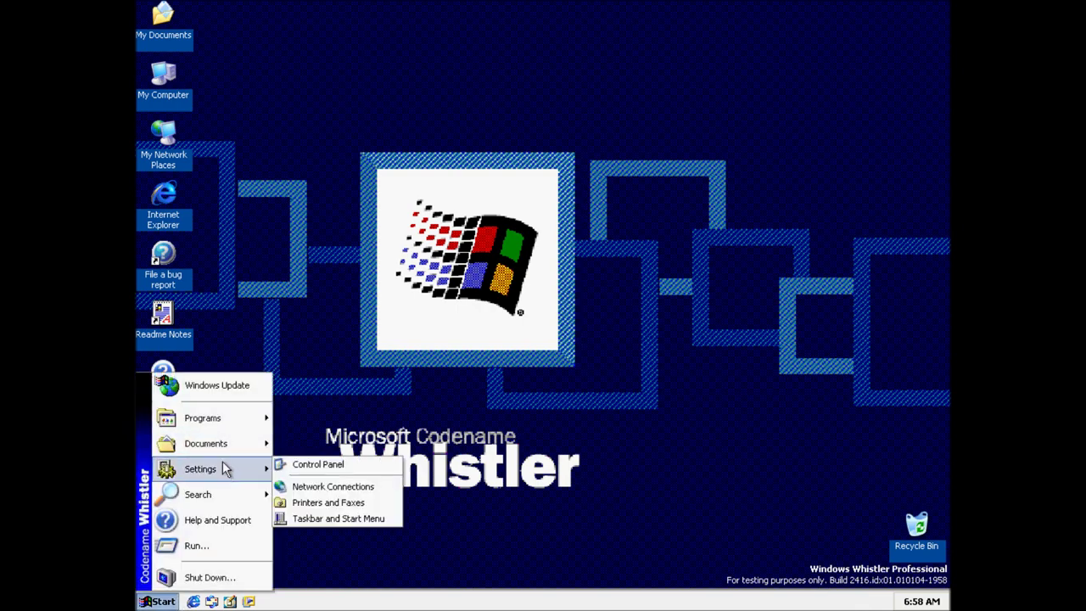
left_click(289, 462)
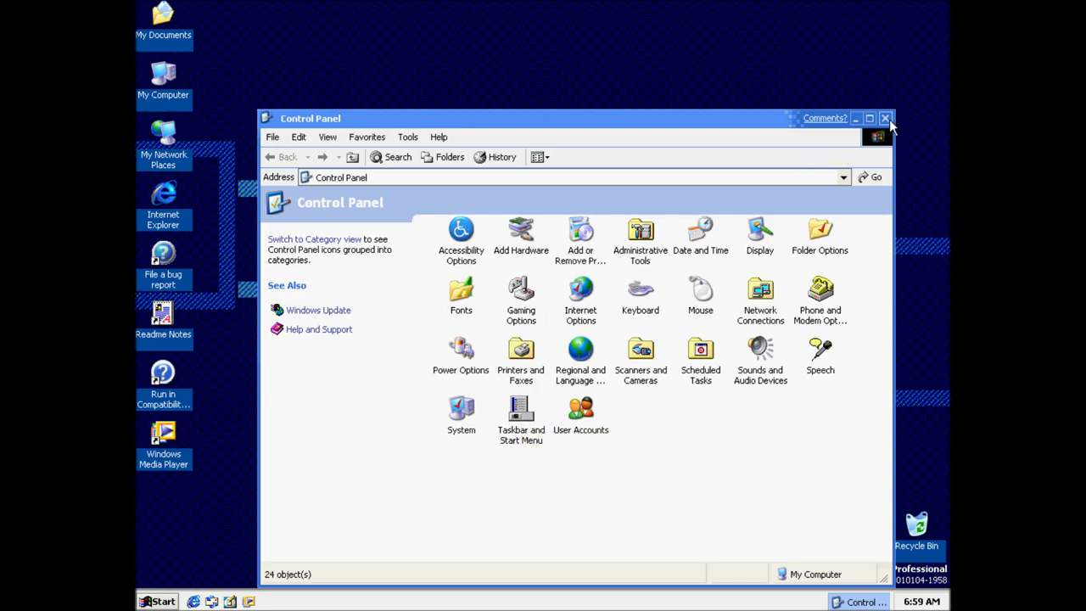
left_click(885, 119)
left_click(158, 601)
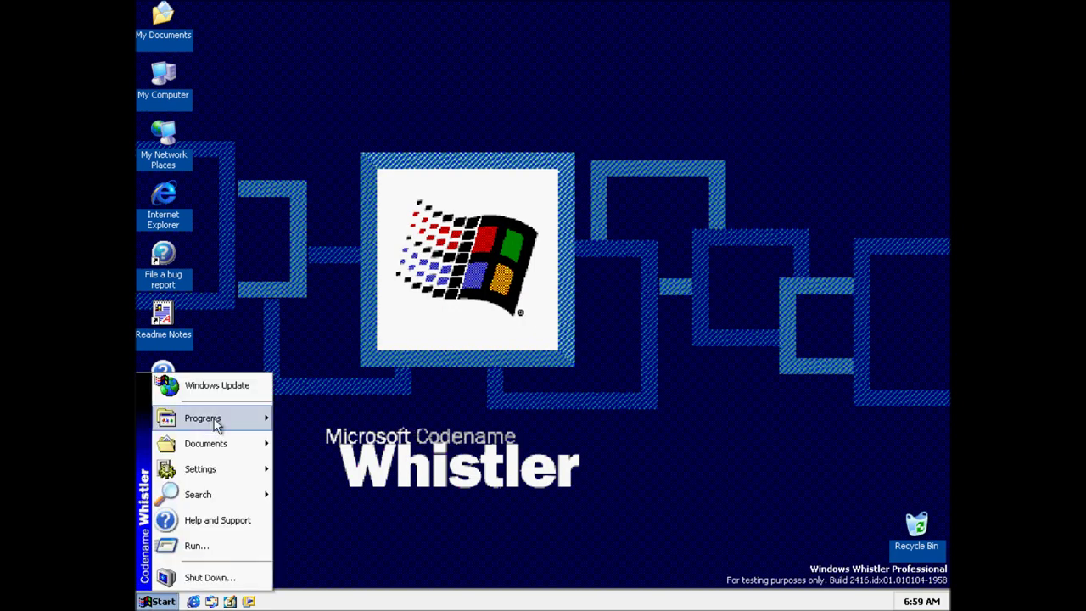
- Browse Programs > Accessories with its System Tools, Entertainment and Accessibility submenus, then dismiss the menu
mouse_move(217, 426)
mouse_move(293, 420)
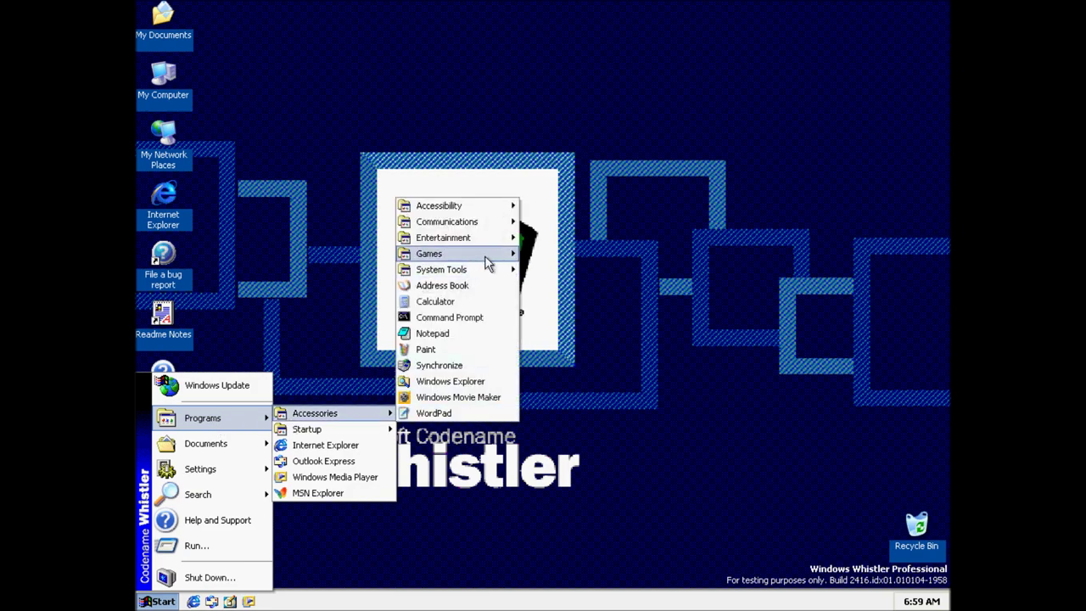
mouse_move(484, 260)
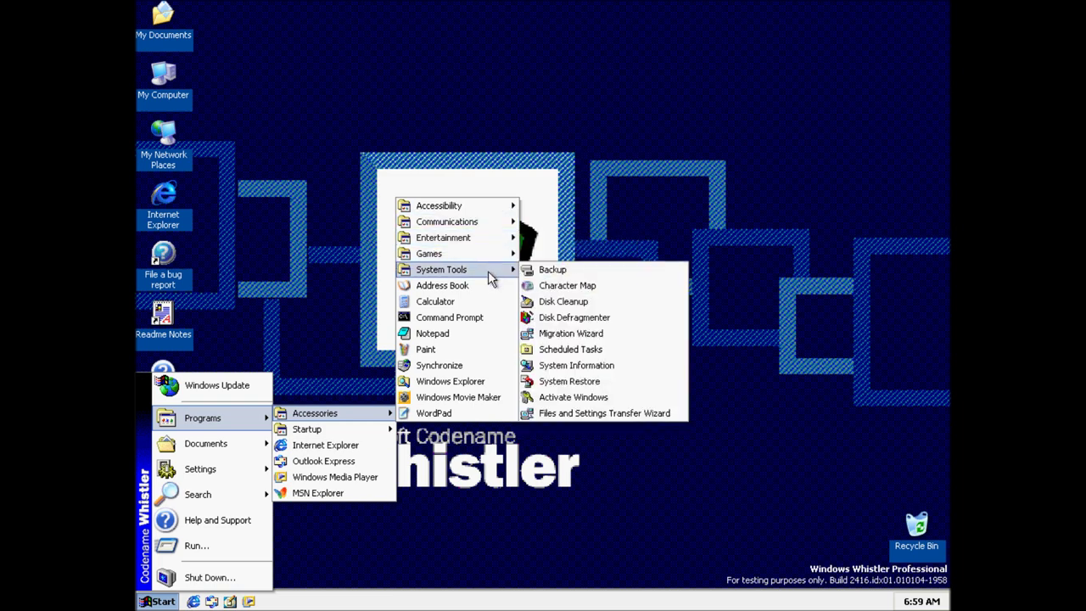
mouse_move(488, 238)
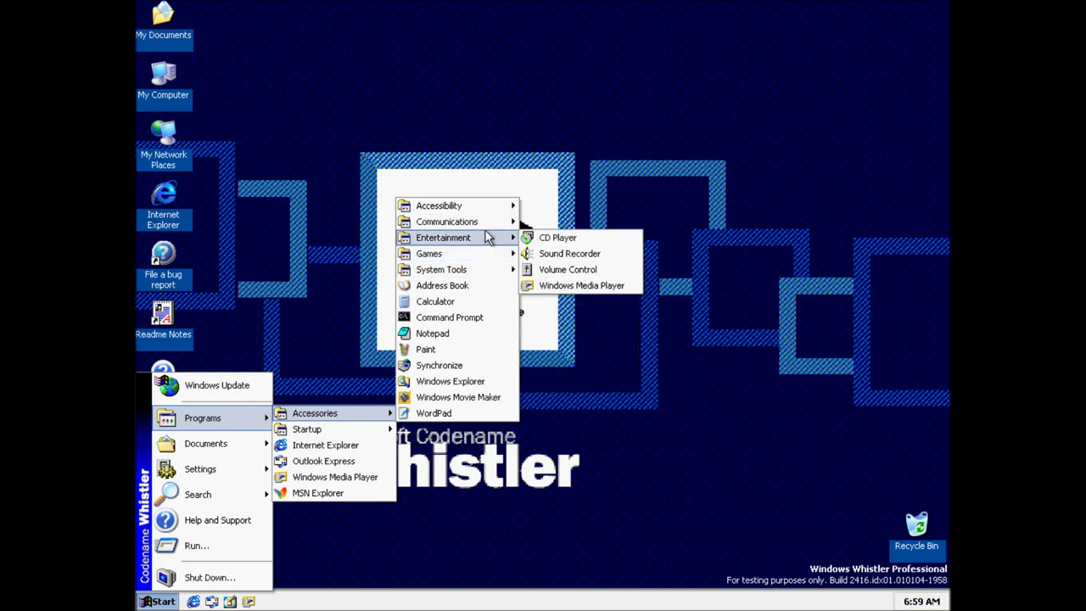
mouse_move(491, 200)
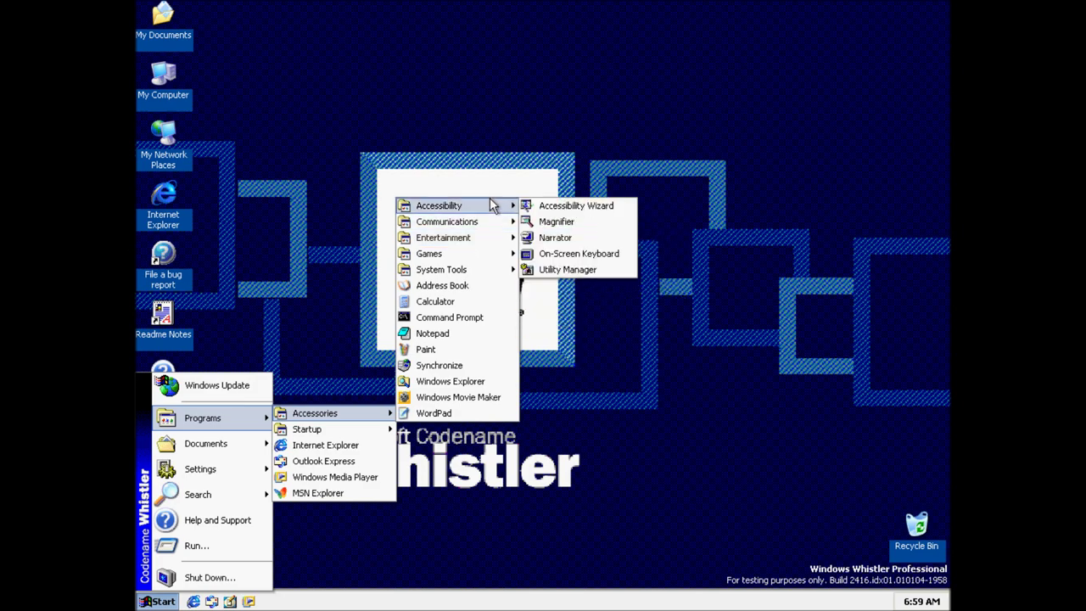
left_click(485, 160)
right_click(486, 160)
- Open Display Properties, look at its Appearance and Desktop pages, and open Desktop Items
left_click(543, 262)
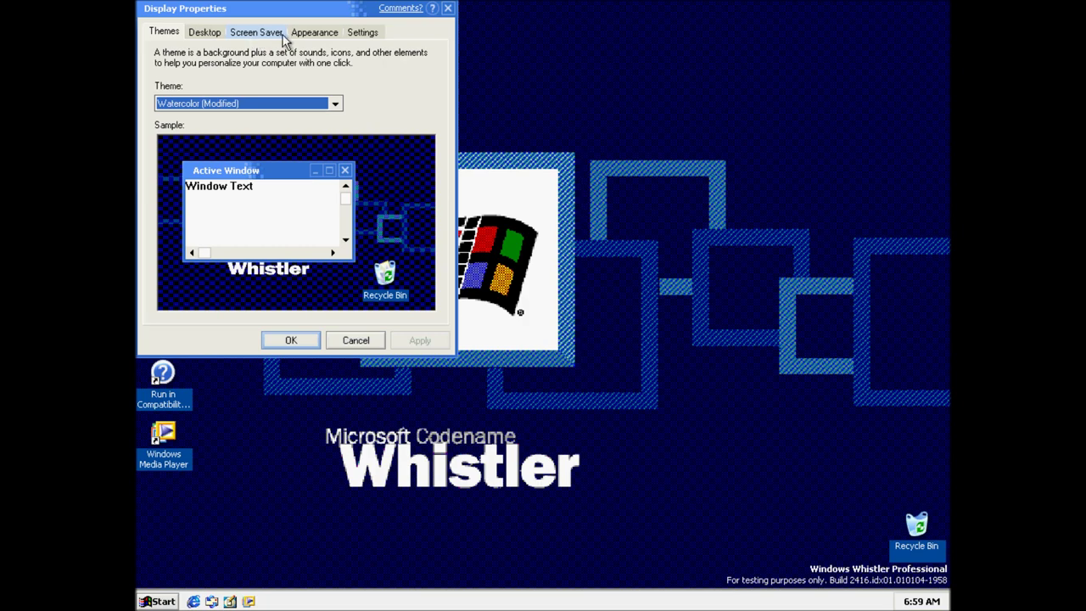
left_click(315, 34)
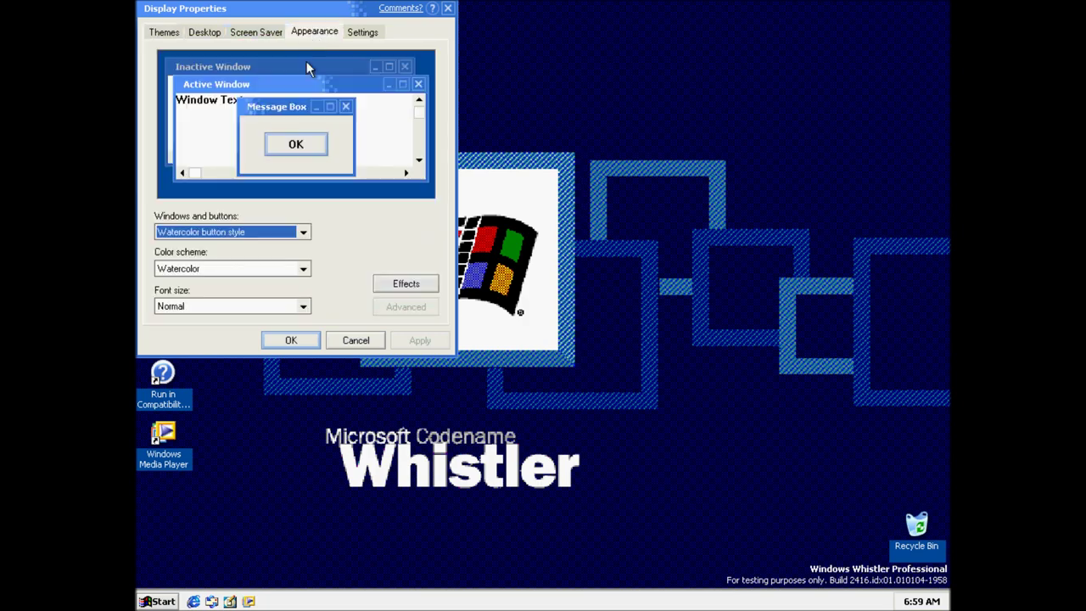
left_click(199, 31)
left_click(231, 311)
- Browse the icon choices for My Network Places without changing its icon
left_click(340, 197)
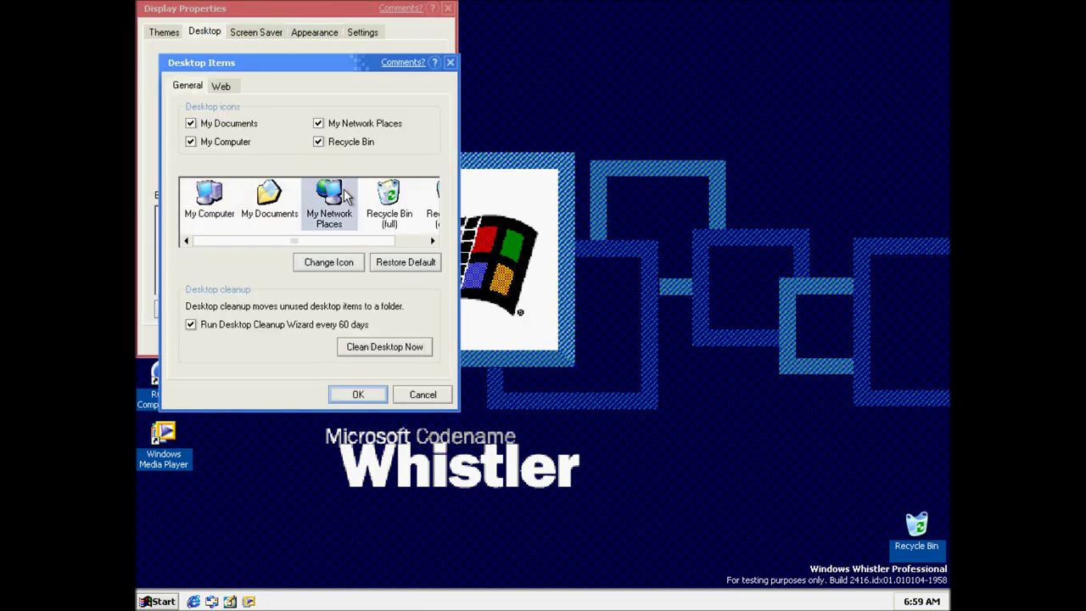
left_click(332, 263)
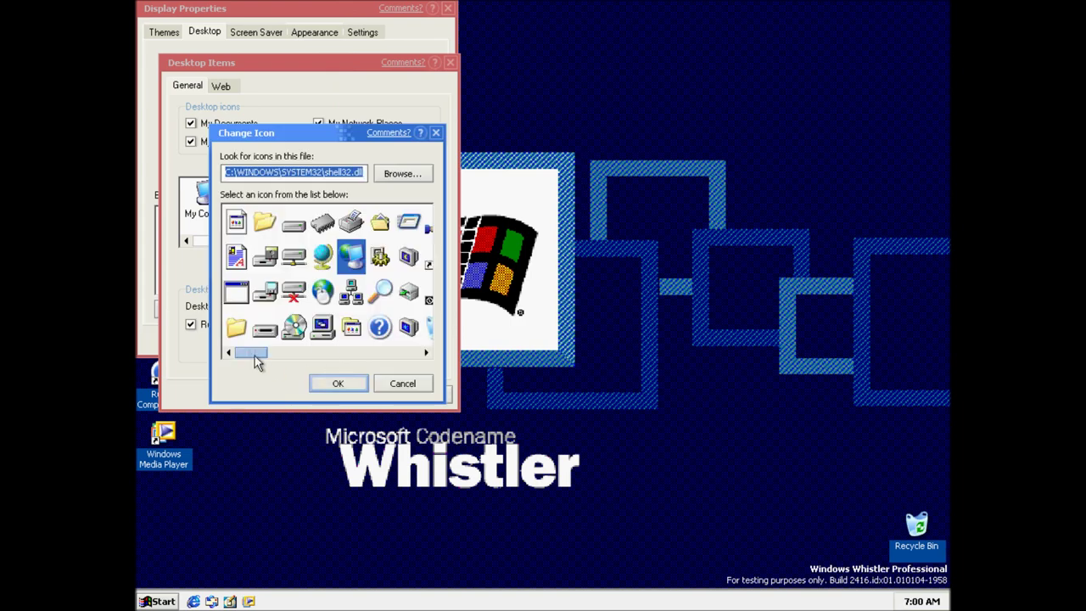
left_click_drag(254, 355, 419, 353)
left_click(403, 383)
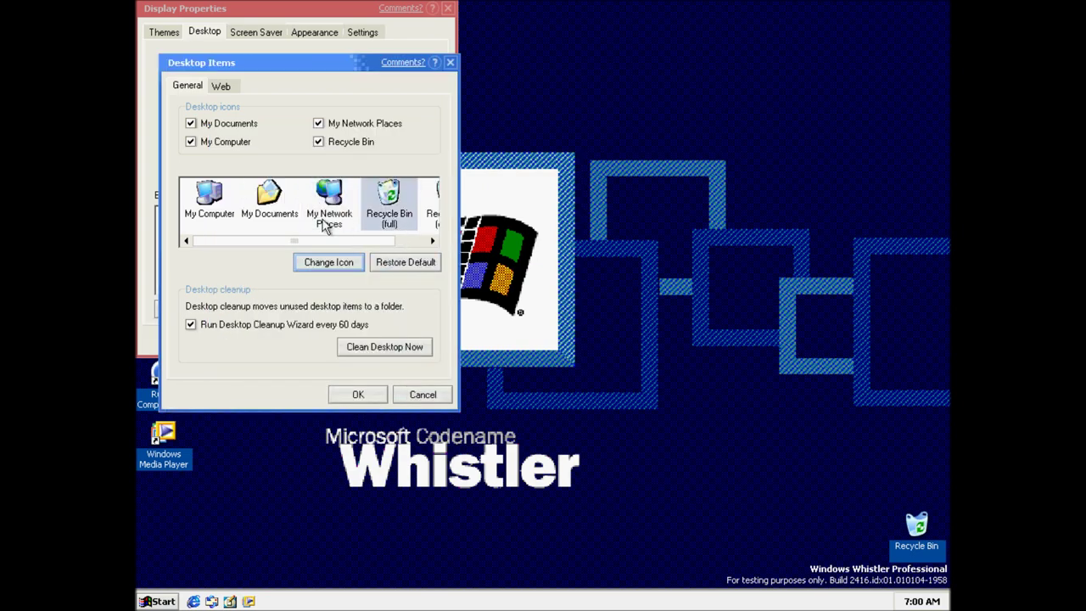
- Browse the My Documents and My Computer icon choices, then cancel the Desktop Items changes
left_click(269, 199)
left_click(328, 263)
left_click(402, 384)
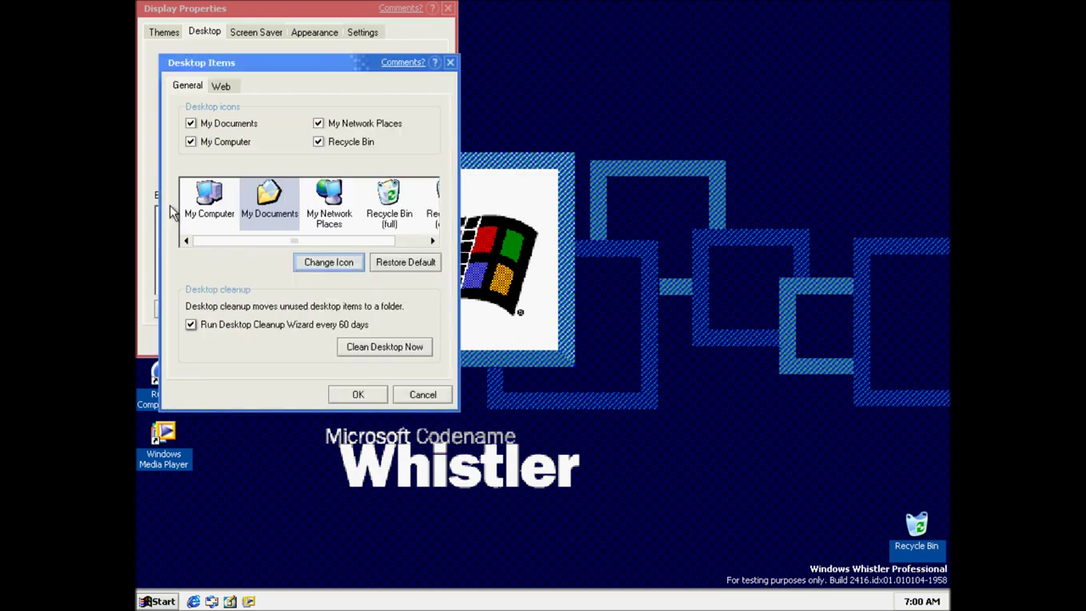
left_click(210, 199)
left_click(328, 263)
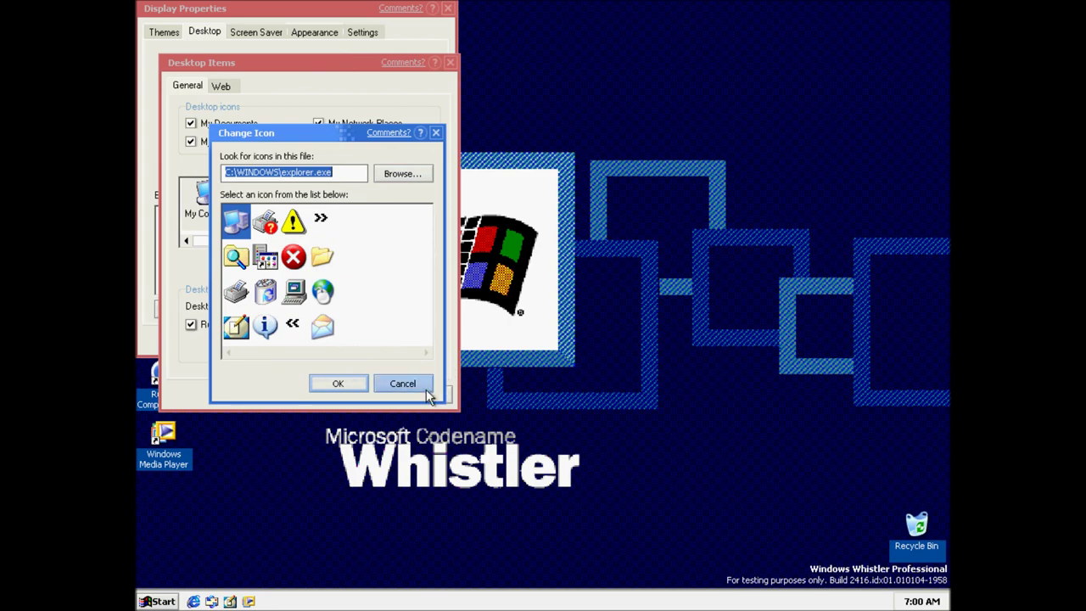
left_click(427, 393)
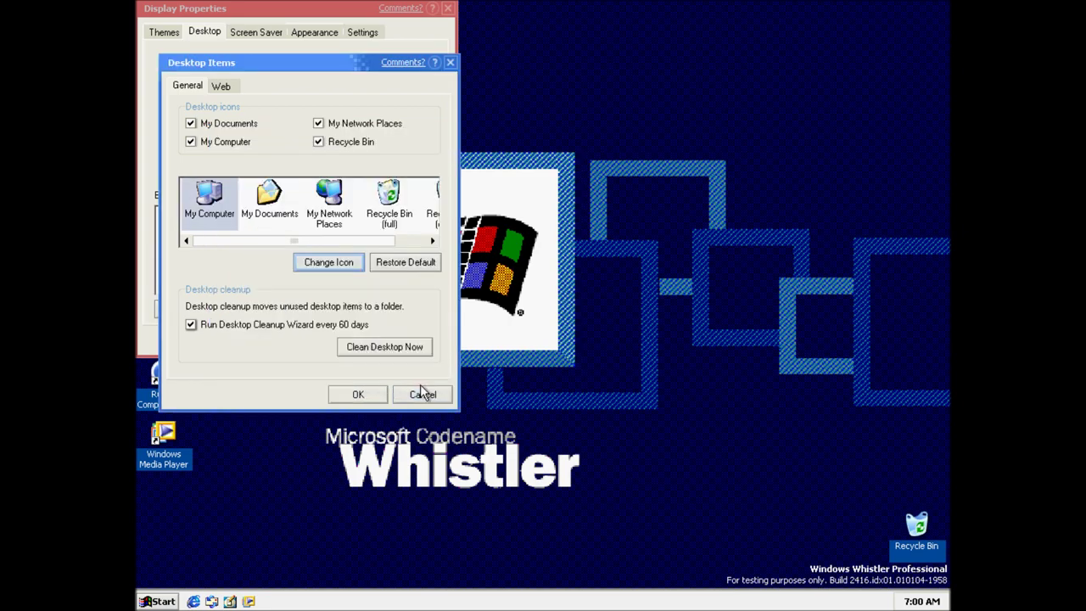
left_click(421, 395)
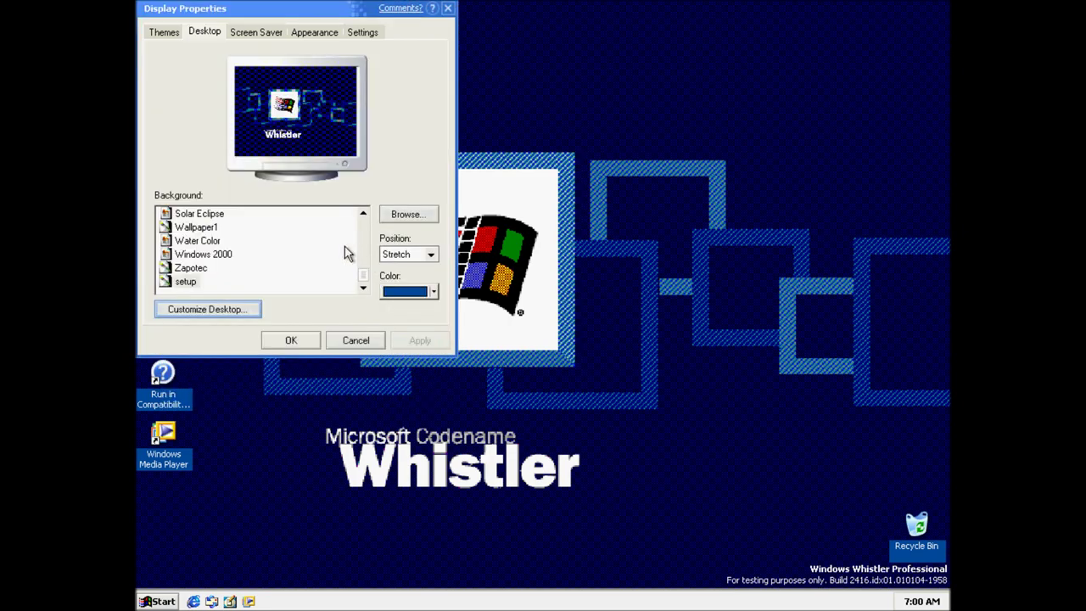
- Preview the 3D Text (OpenGL) screen saver, then switch back to 3D Flying Objects
left_click(270, 34)
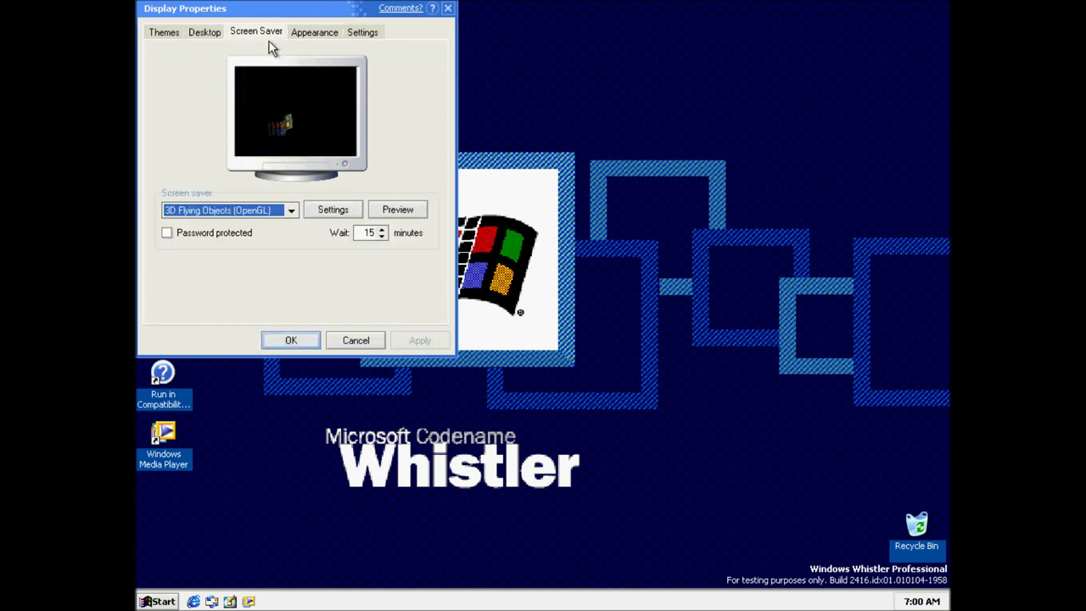
left_click(257, 214)
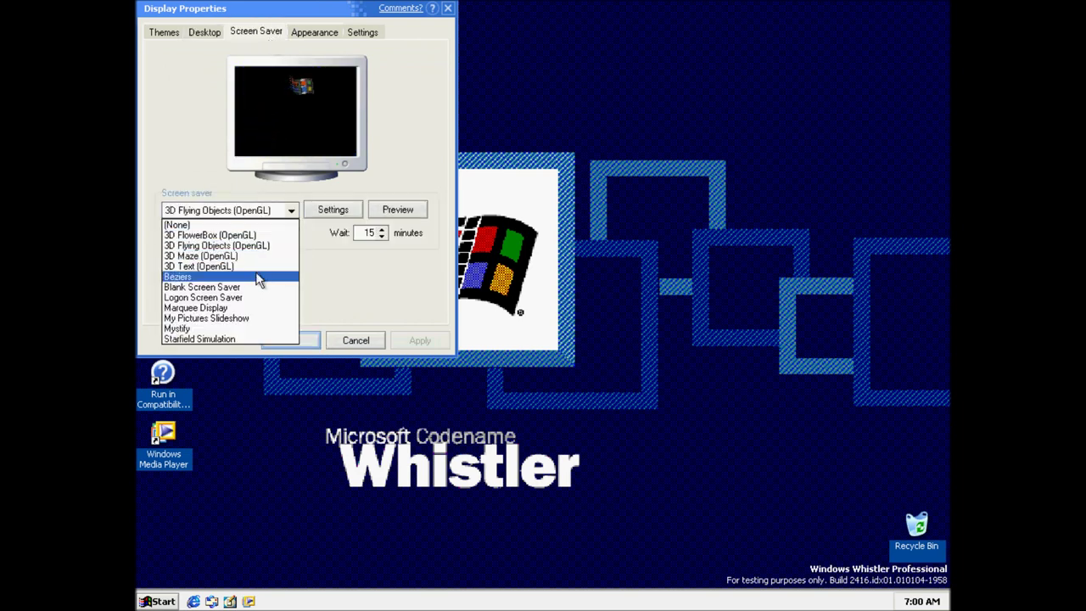
left_click(260, 267)
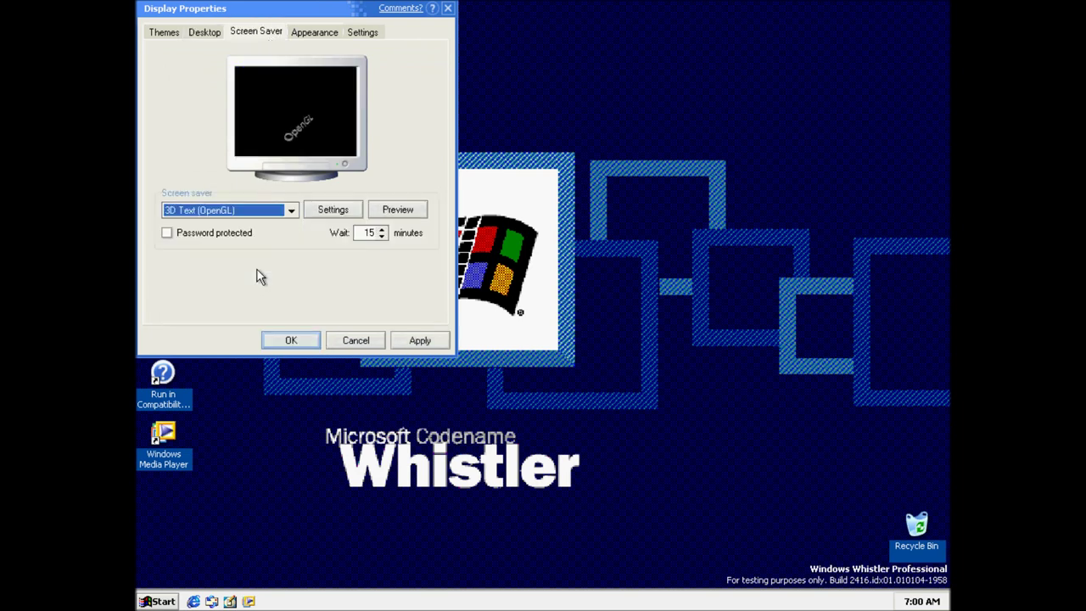
left_click(272, 210)
left_click(297, 239)
- Set the 3D Flying Objects style to Textured Flag
left_click(333, 209)
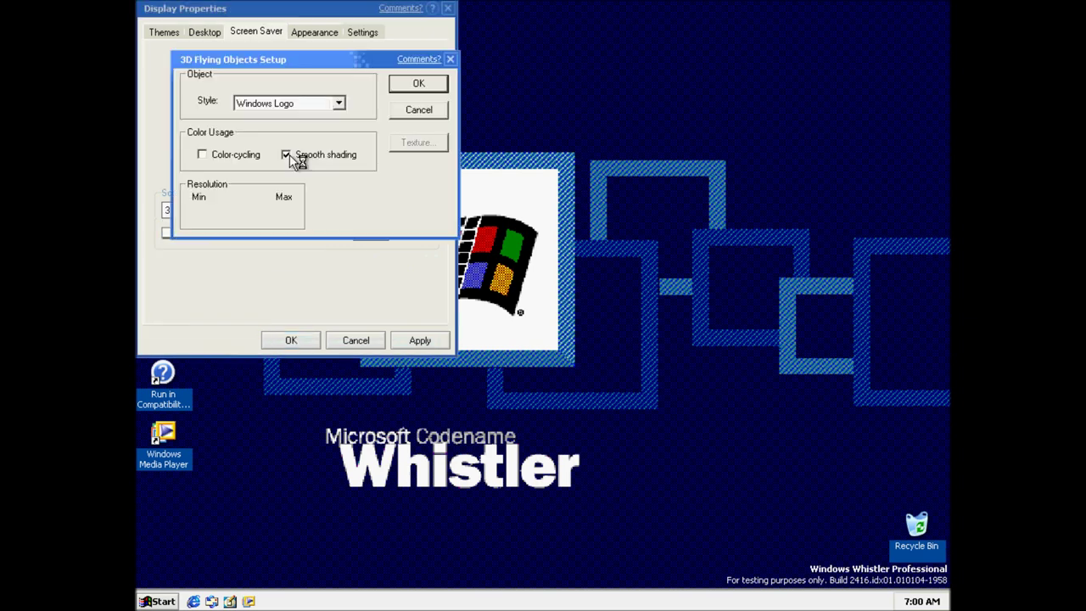
left_click(289, 103)
left_click(294, 183)
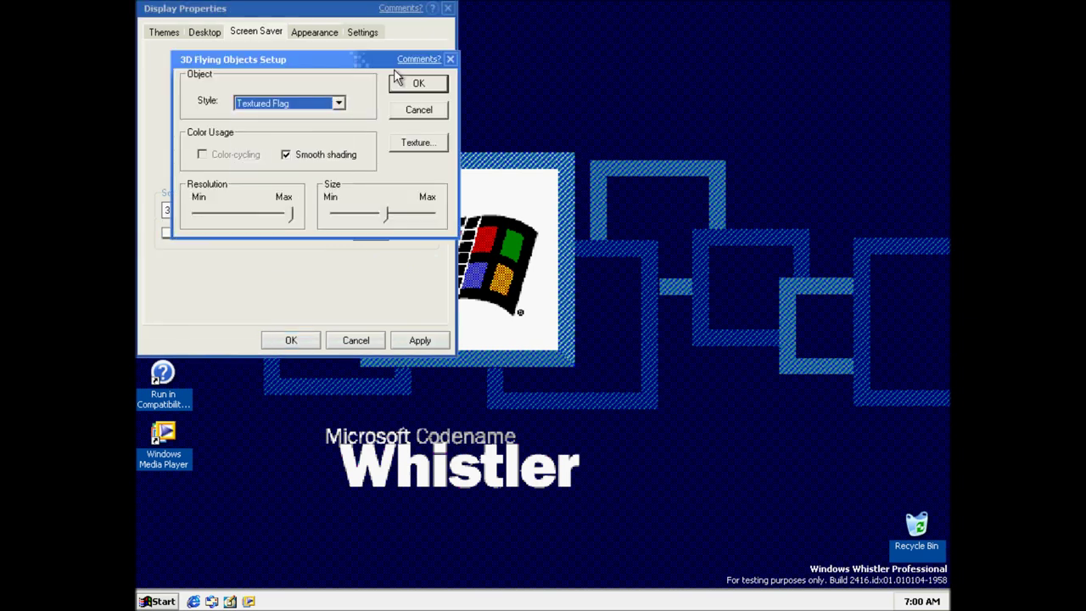
left_click(414, 82)
- Recheck the Flying Objects options without changes, then apply the screen saver and close Display Properties
left_click(321, 214)
left_click(338, 102)
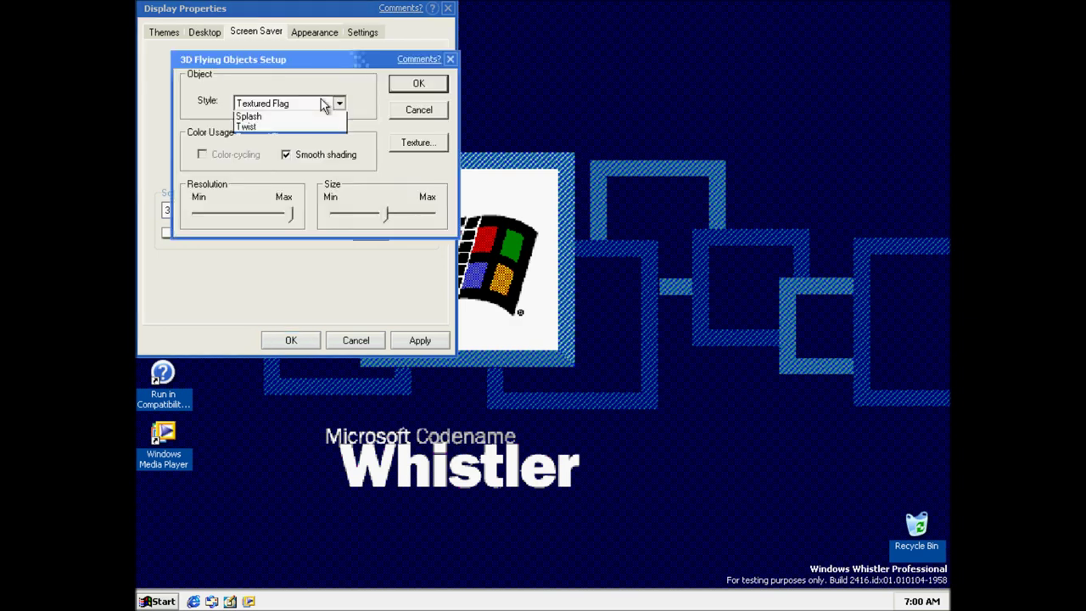
left_click(411, 116)
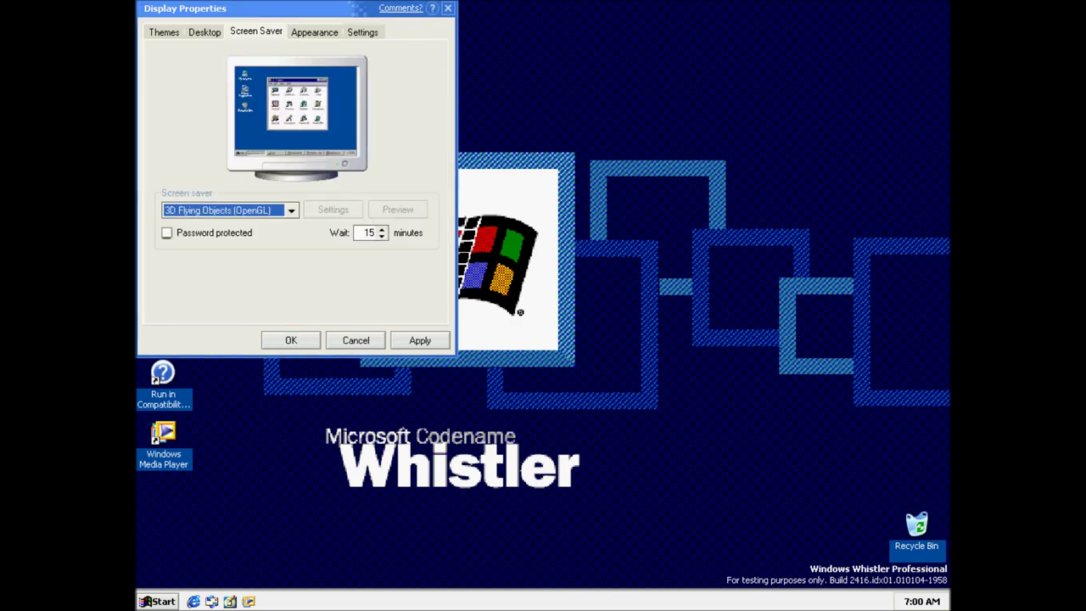
left_click(291, 337)
right_click(161, 76)
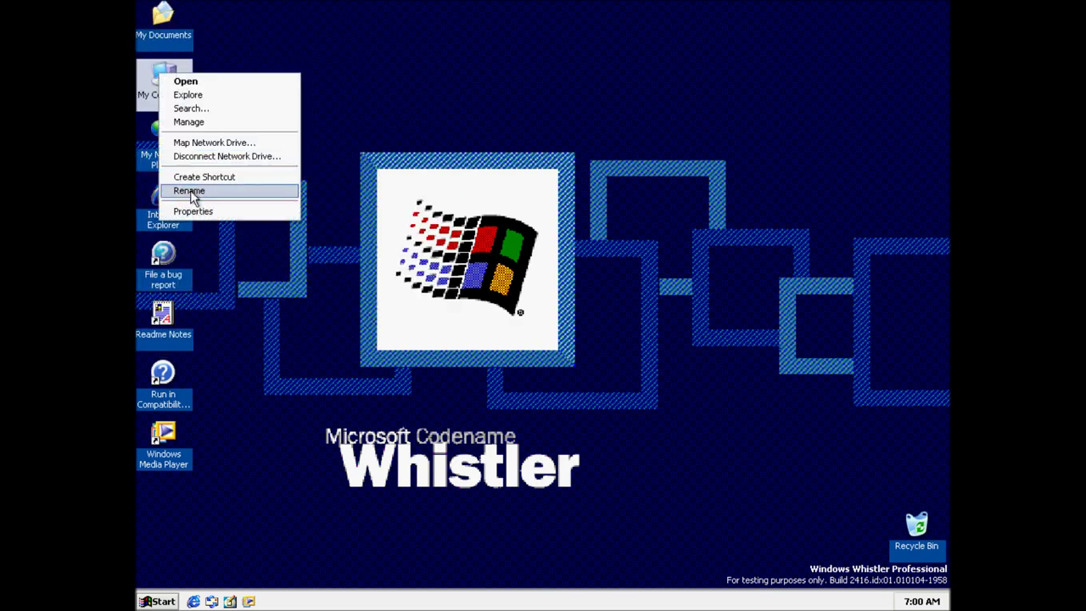
- Review System Properties from My Computer's context menu, close it, and open the Start menu
left_click(197, 209)
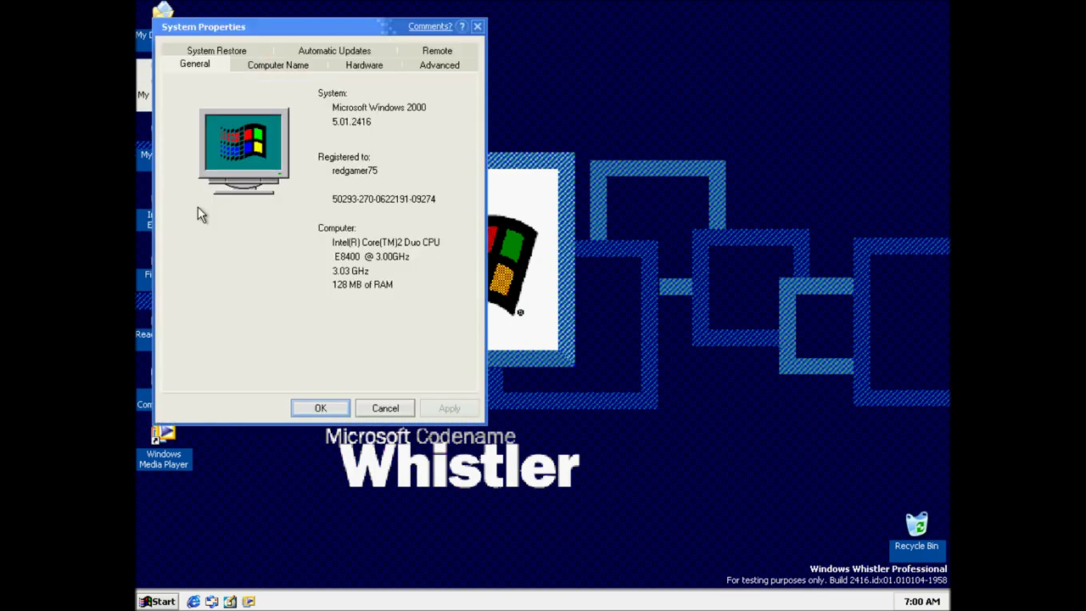
left_click(299, 410)
left_click(158, 600)
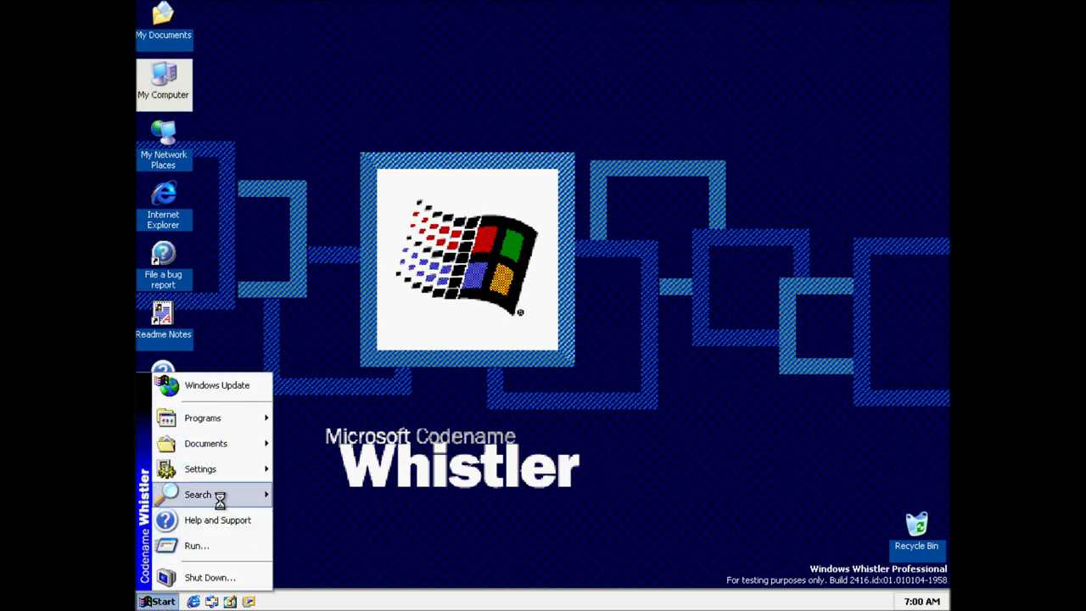
- Open Search for Files or Folders, maximize it, toggle its Search pane, close it, then open My Computer
mouse_move(218, 495)
left_click(328, 493)
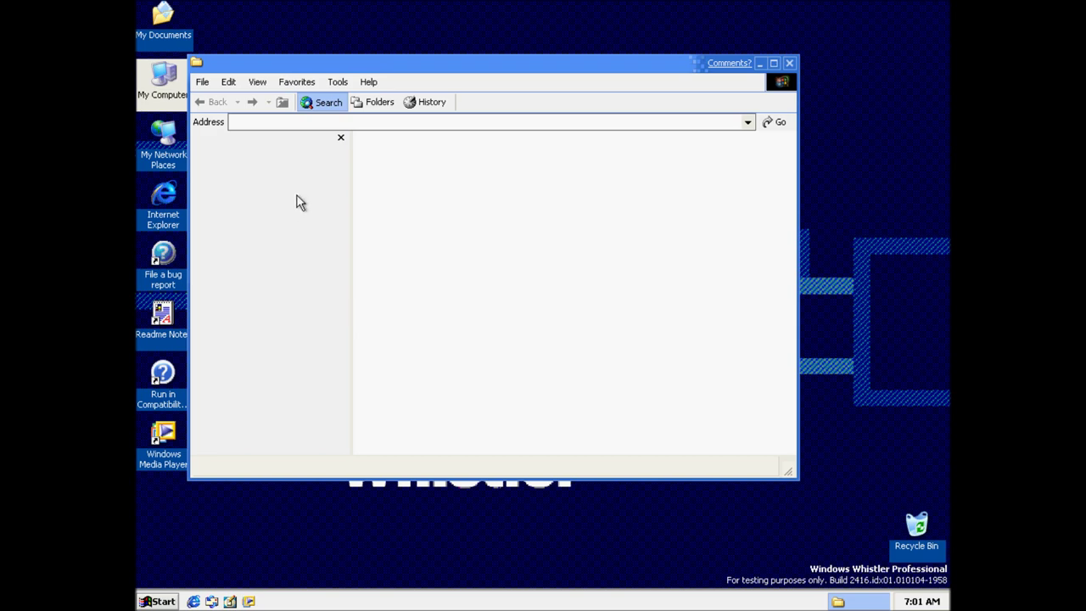
left_click(773, 62)
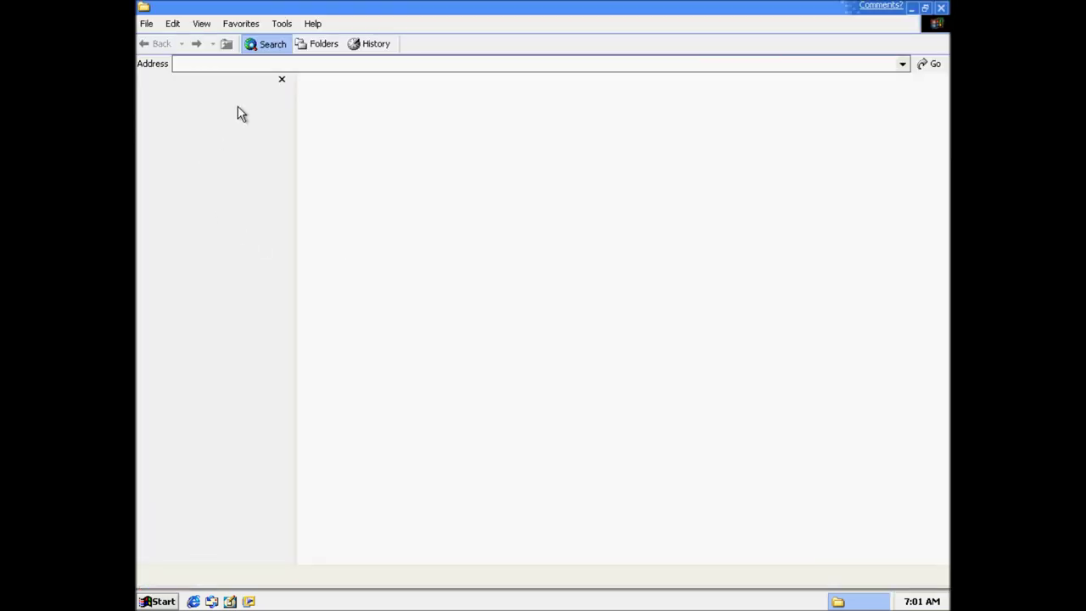
left_click(282, 79)
left_click(275, 47)
left_click(941, 7)
double_click(144, 90)
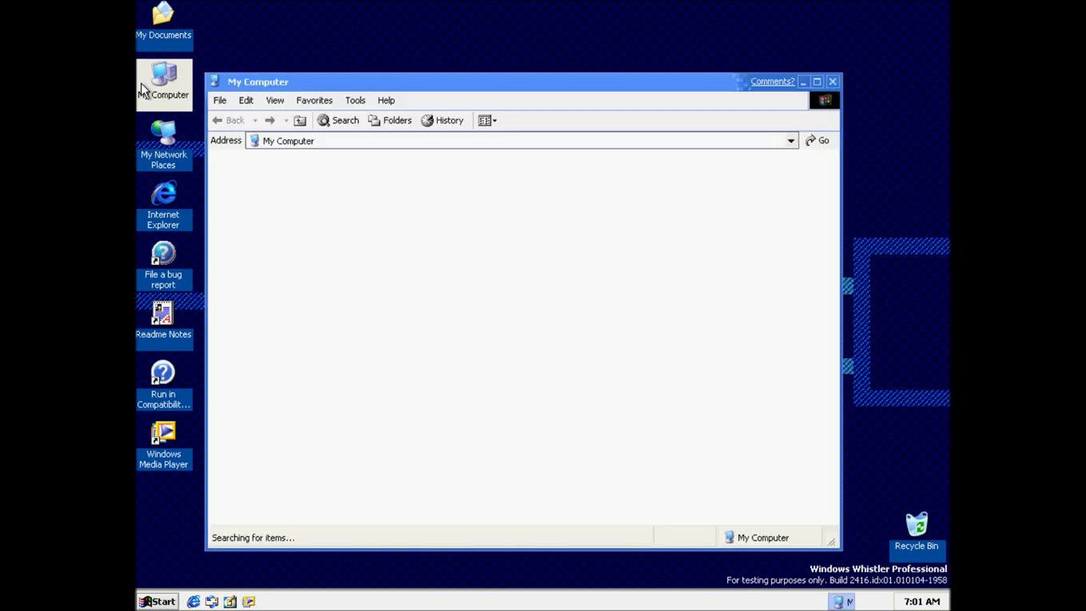
- Open Local Disk (C:), the WINDOWS folder and its Help folder, then go back to WINDOWS
double_click(440, 351)
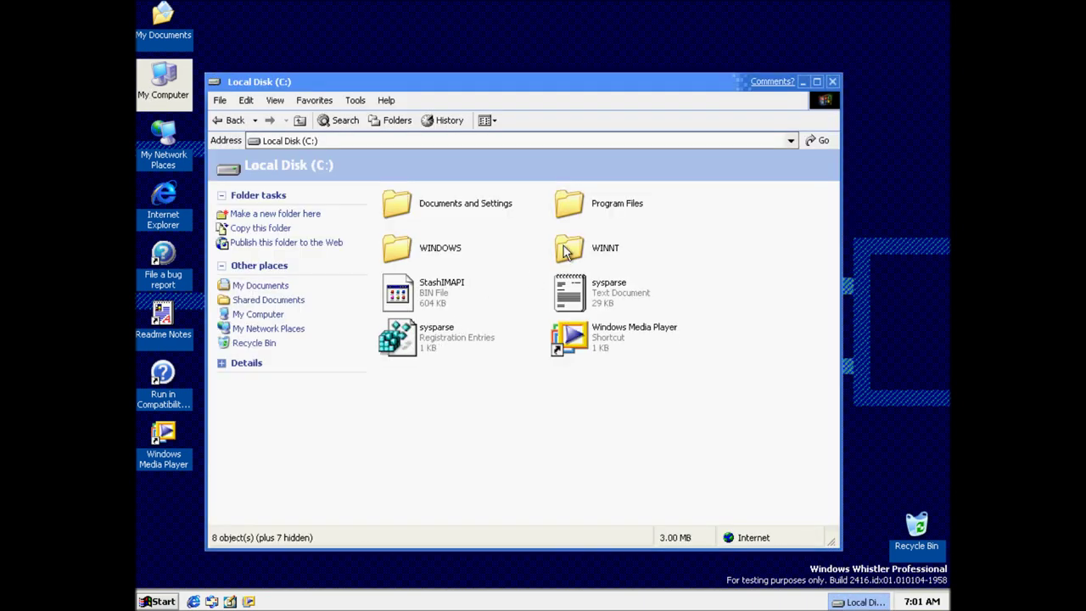
double_click(426, 261)
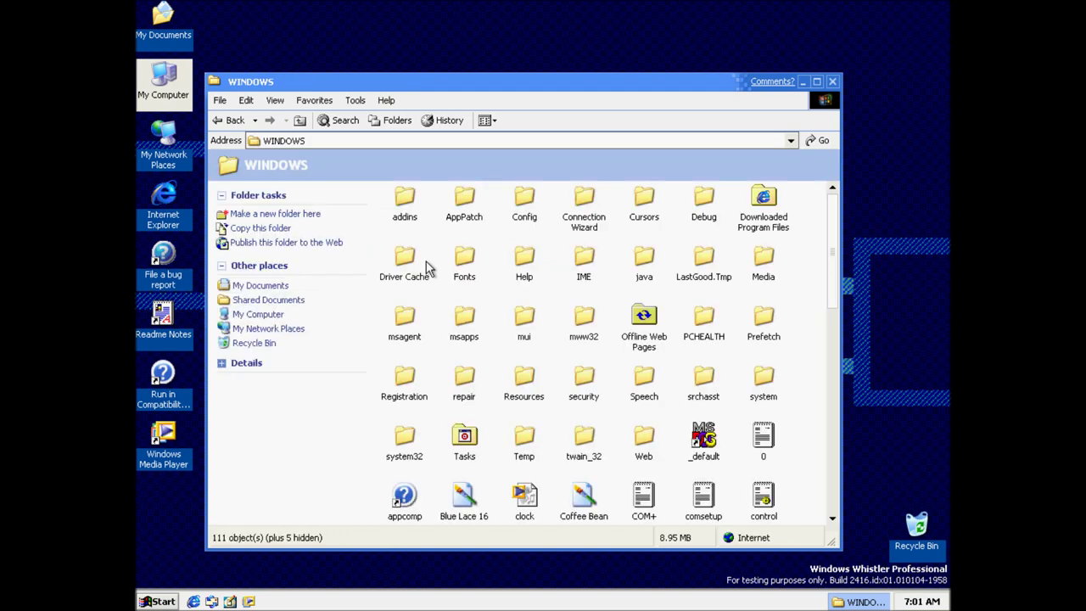
double_click(525, 263)
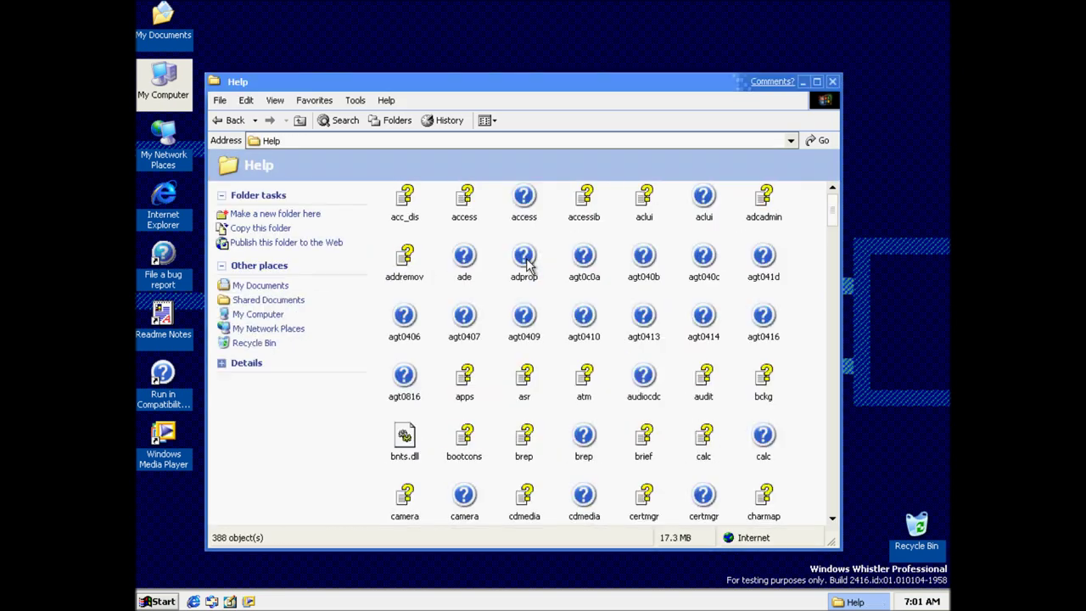
left_click(225, 120)
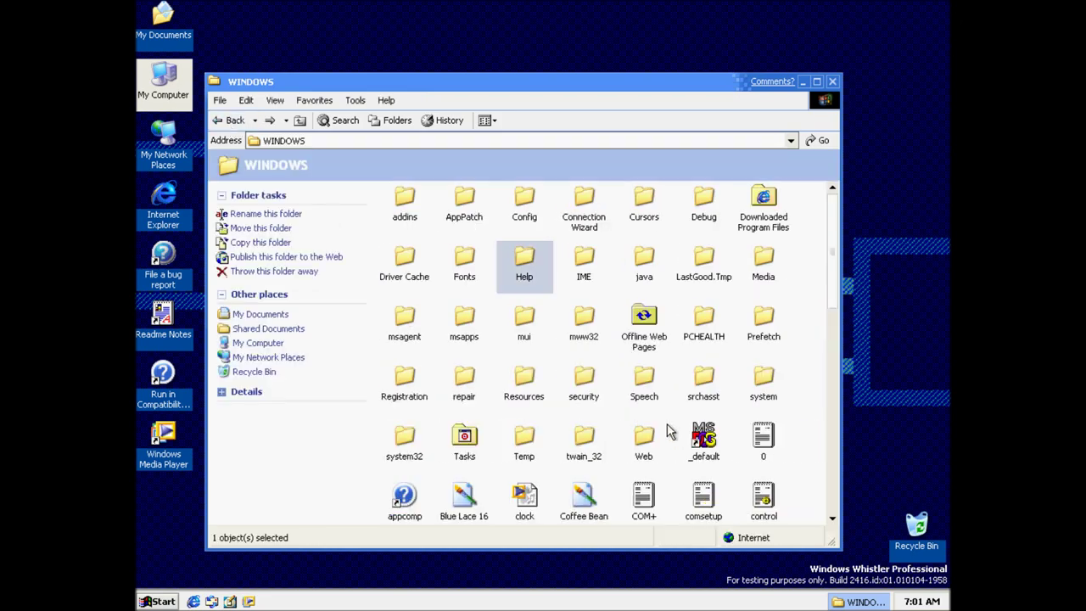
- Launch the welcome program from the WINDOWS folder and exit its Getting Started window
scroll(668, 431, "down", 1)
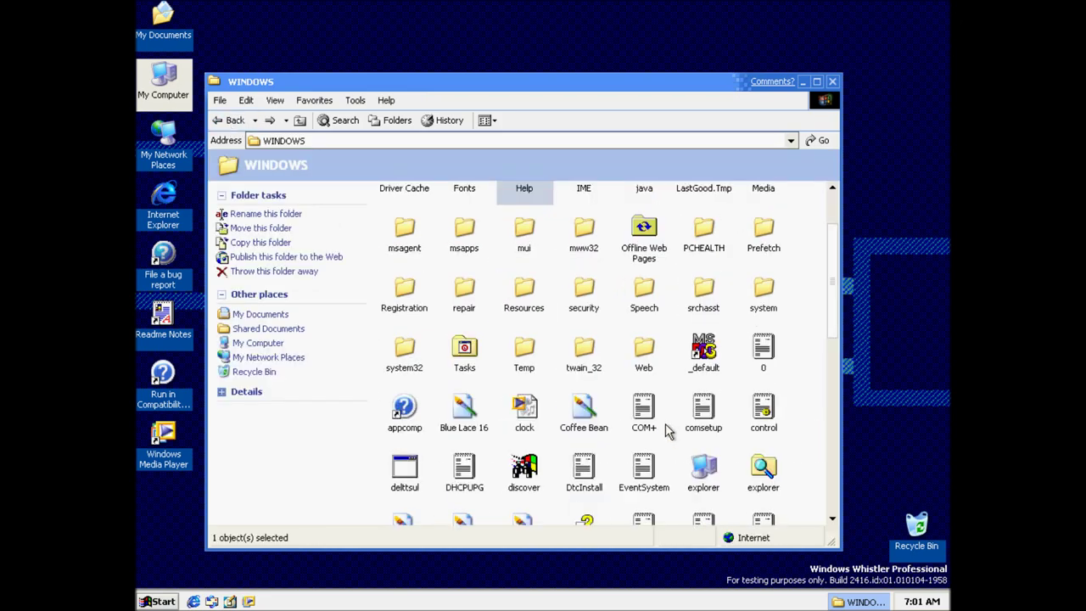
scroll(668, 431, "down", 1)
scroll(668, 431, "down", 5)
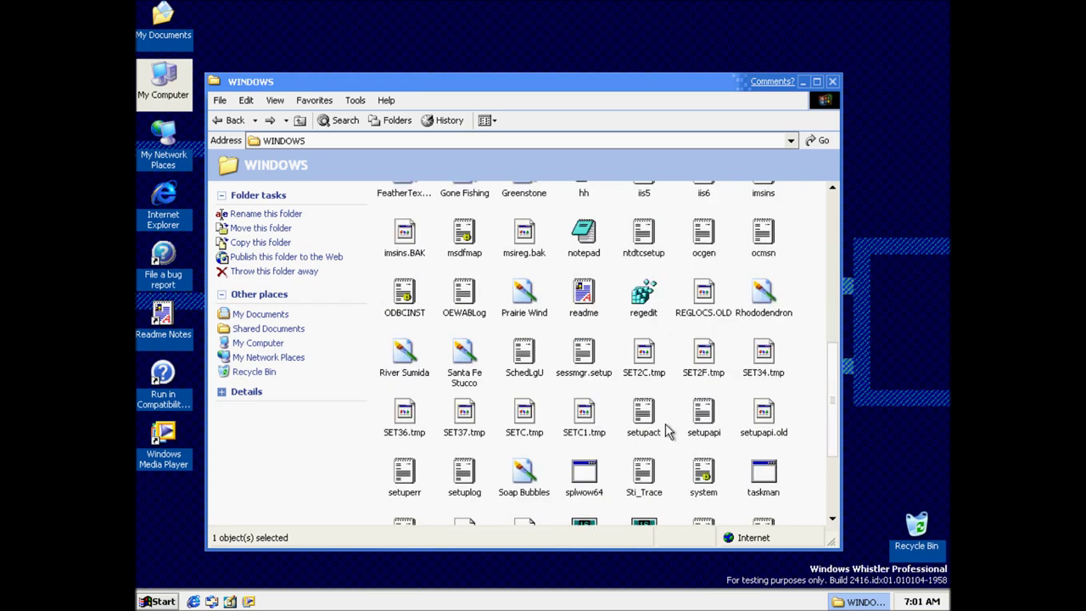
double_click(464, 428)
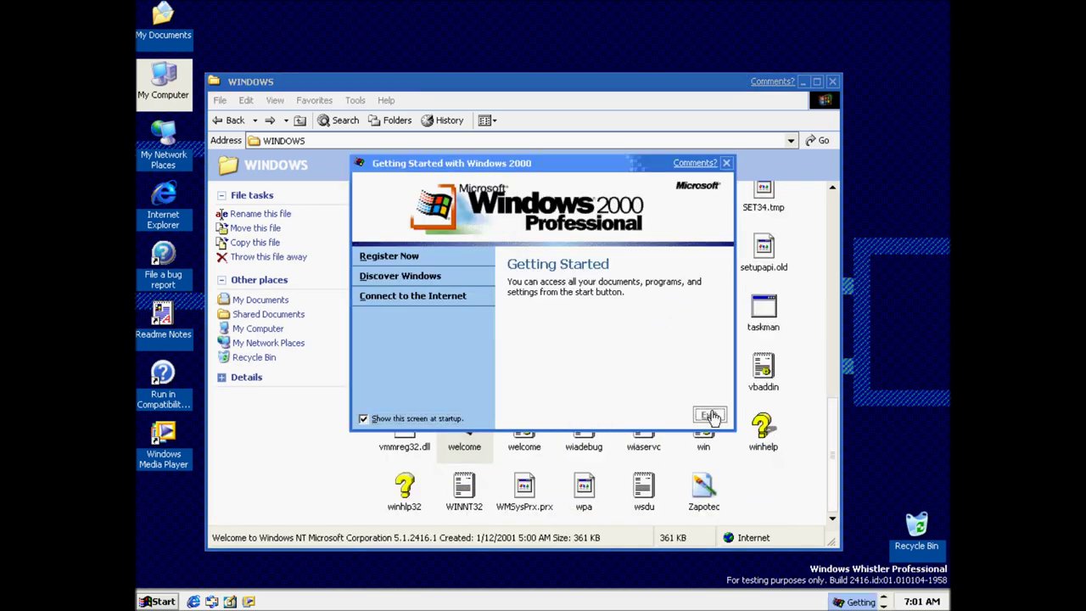
left_click(710, 415)
- Look inside the Speech folder, then return to the WINDOWS folder
scroll(733, 484, "up", 2)
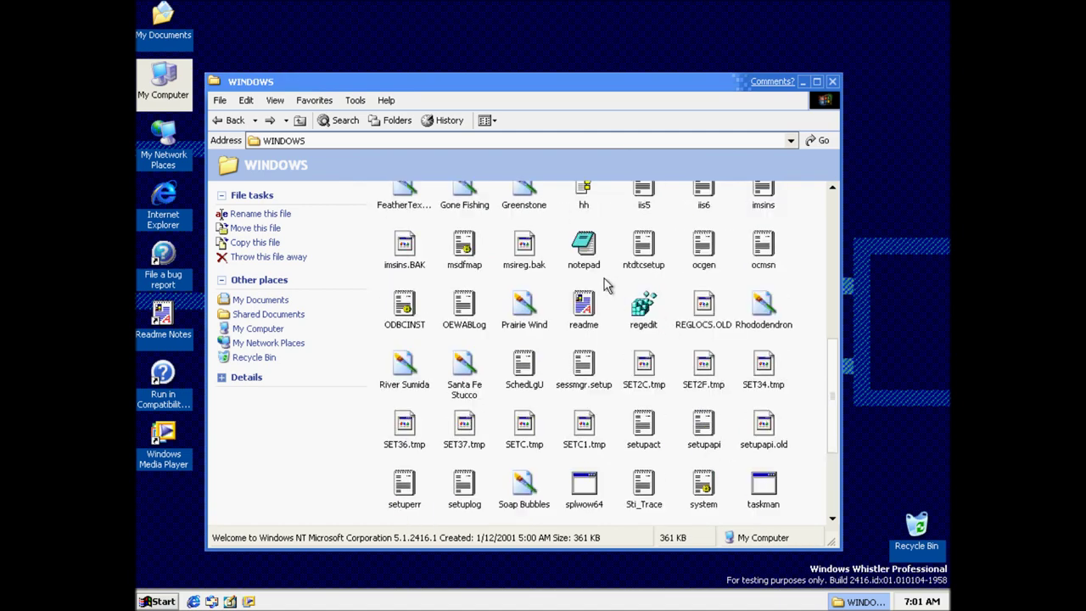
scroll(608, 286, "up", 4)
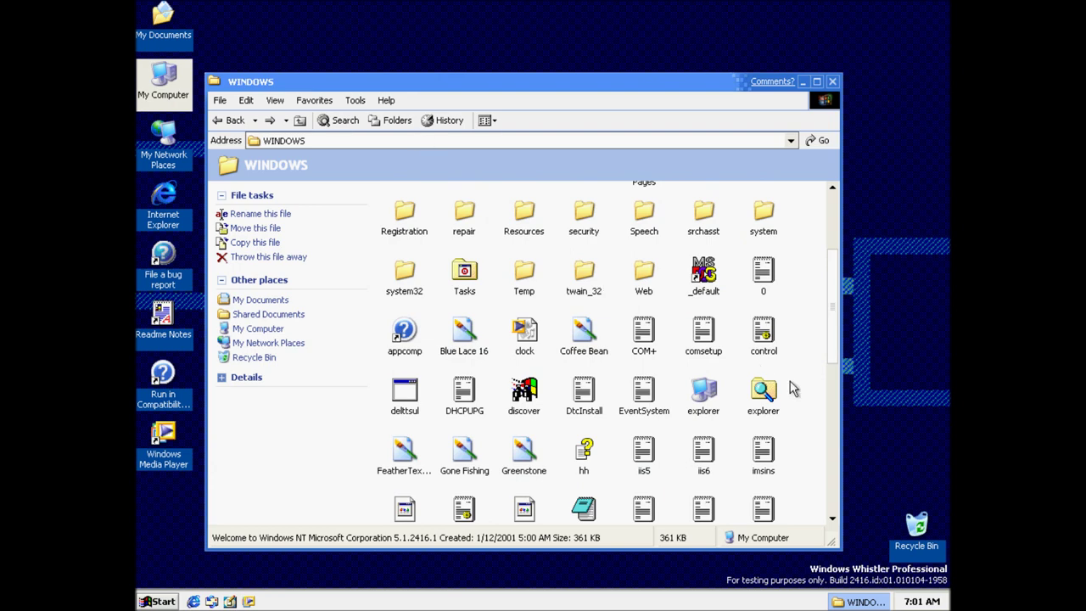
scroll(794, 297, "up", 3)
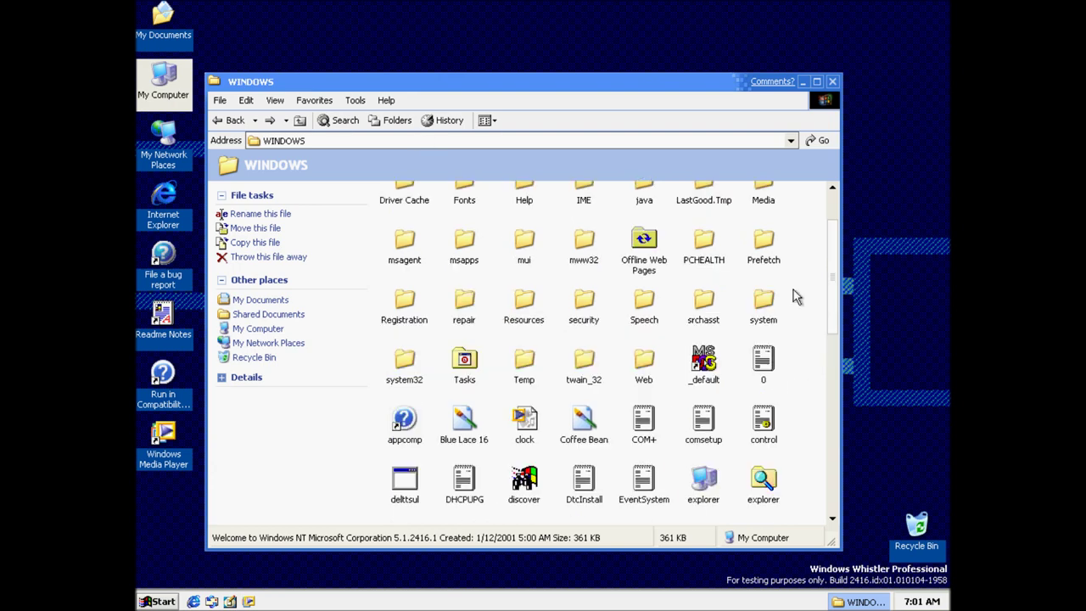
double_click(644, 319)
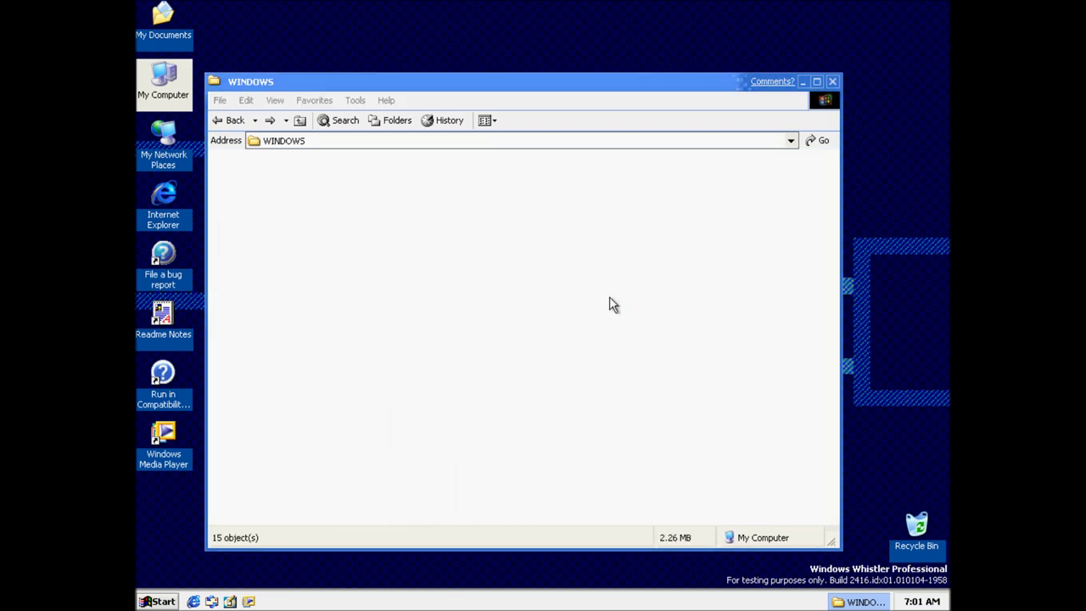
left_click(235, 121)
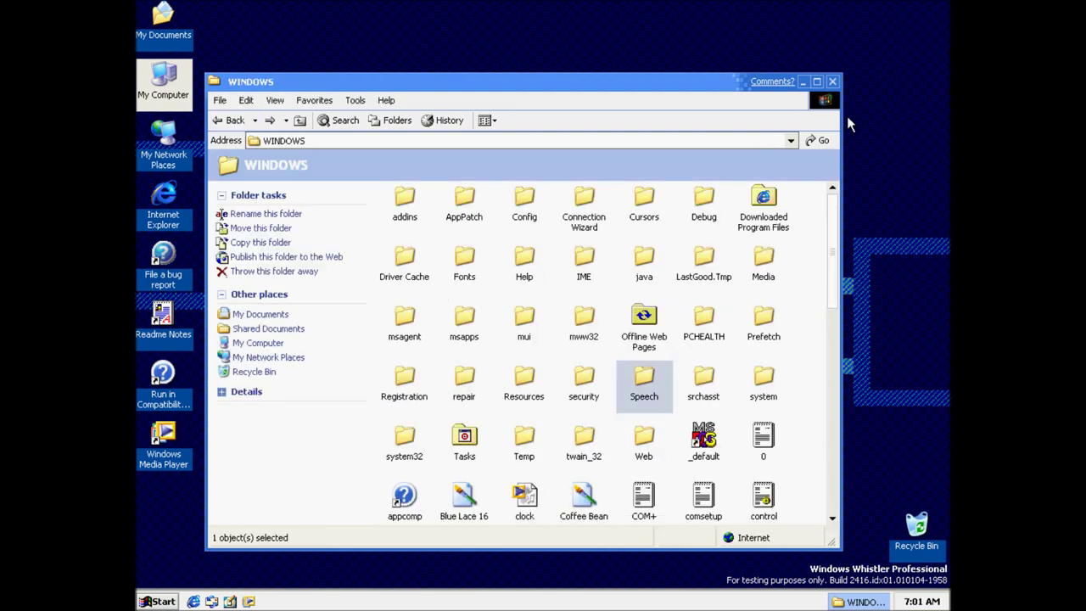
- Close the Explorer window and launch WordPad from Start > Programs > Accessories
left_click(833, 82)
left_click(157, 601)
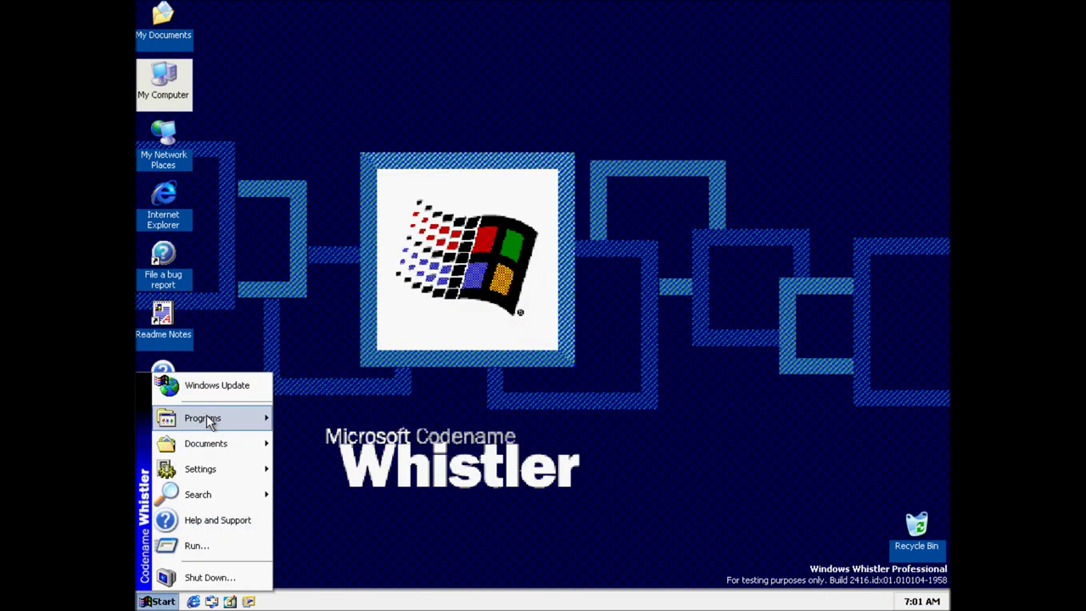
mouse_move(211, 422)
mouse_move(315, 416)
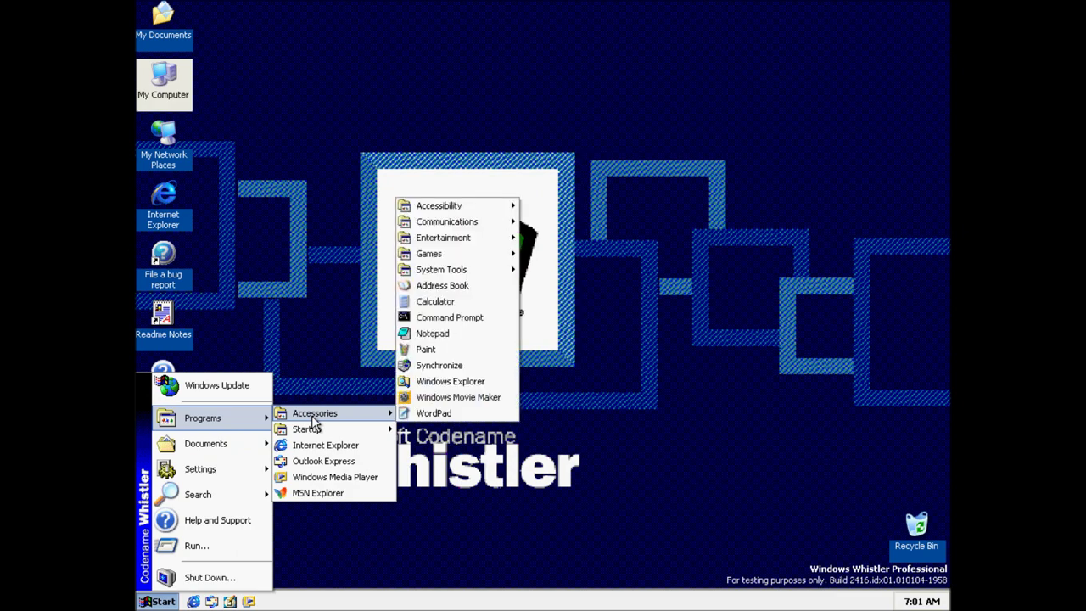
left_click(452, 412)
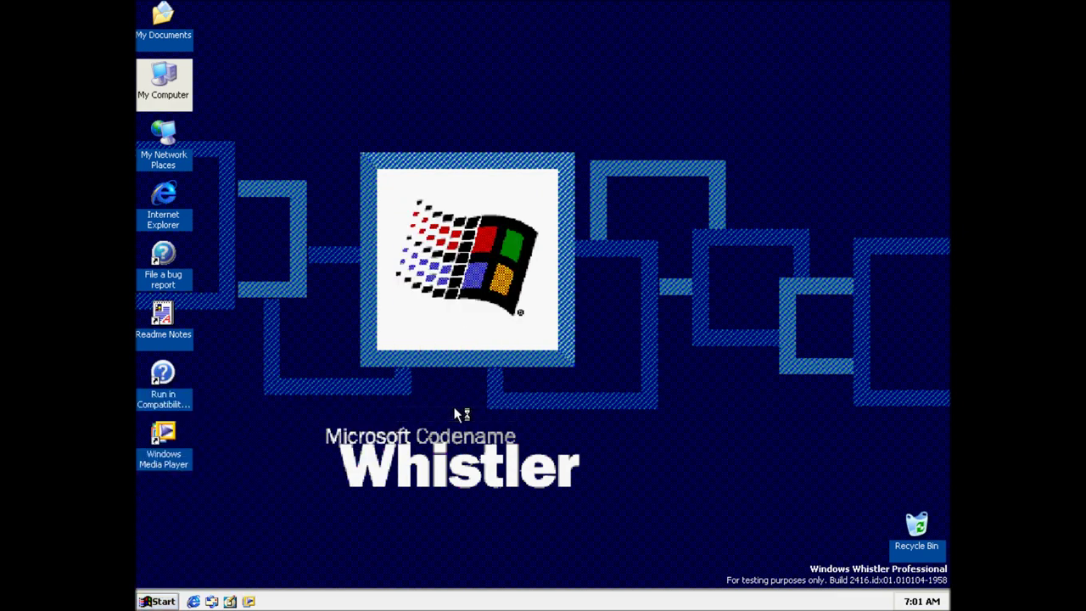
- Check WordPad's About box, then type the line 'This is a Wordpad test.'
left_click(292, 24)
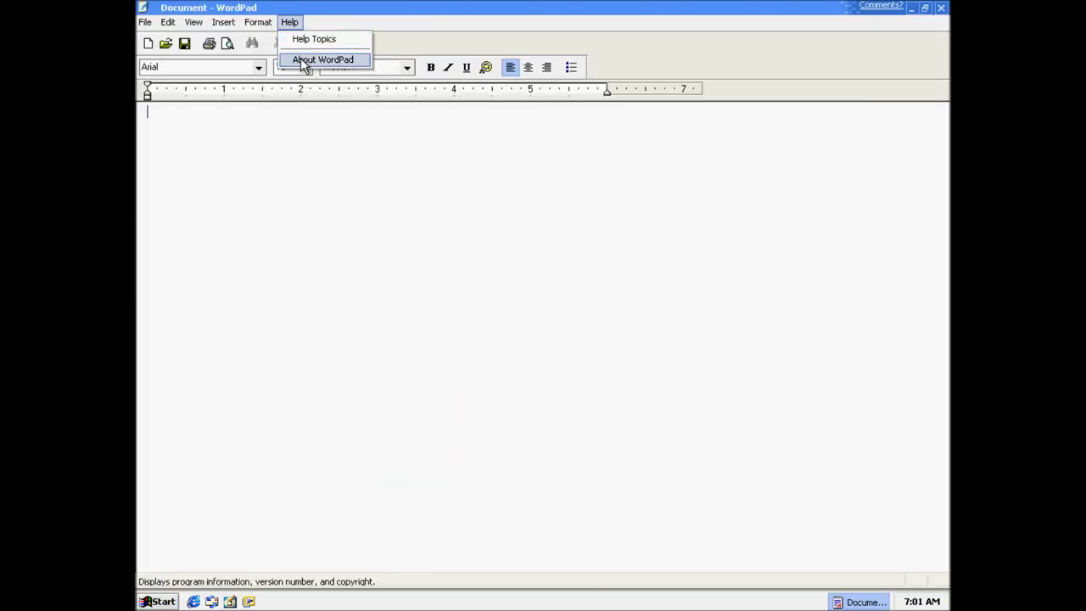
left_click(304, 66)
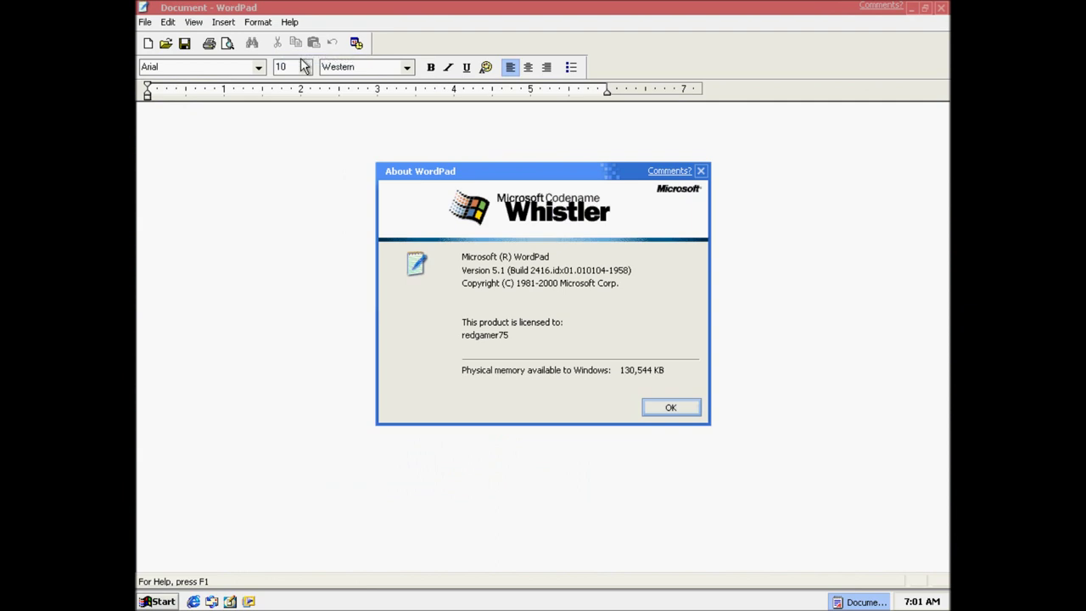
left_click(696, 412)
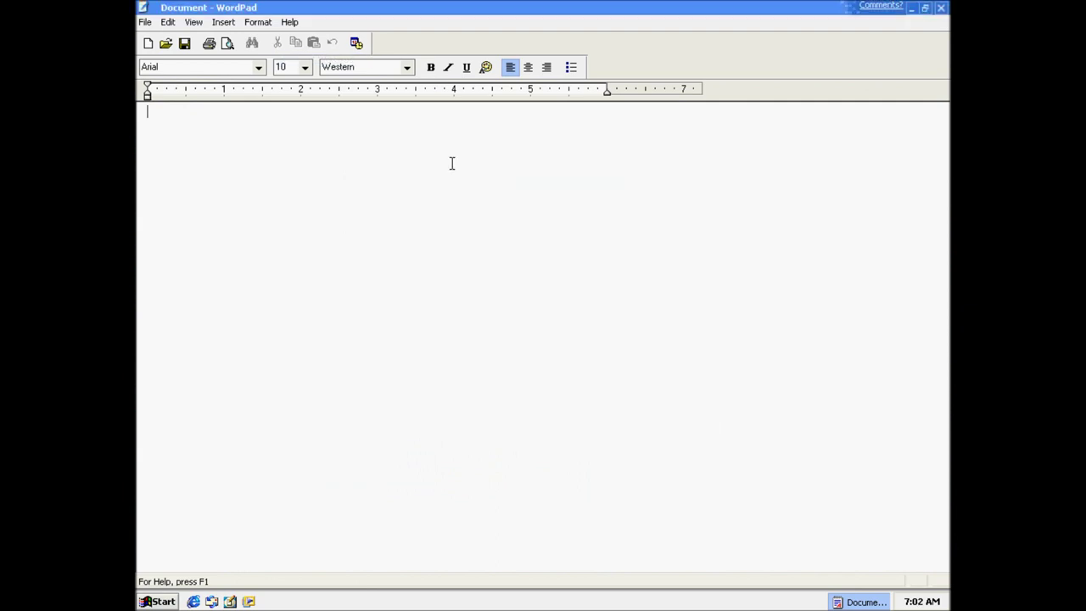
type("Tg")
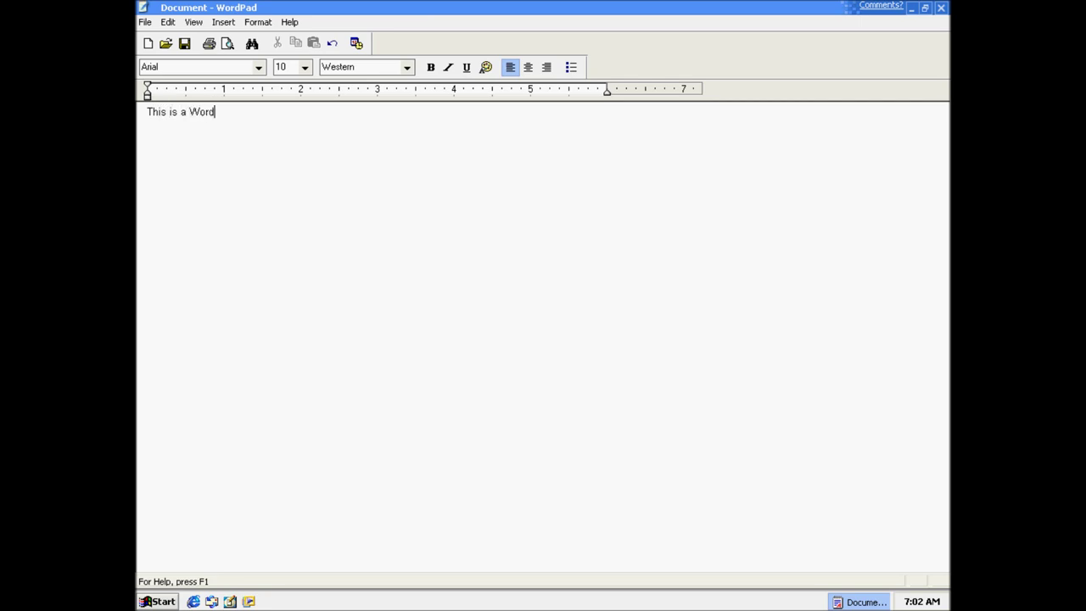
type("pad test.")
left_click(942, 7)
- Discard the unsaved WordPad document, open and cancel Display Properties, then start Outlook Express
left_click(552, 326)
right_click(495, 316)
left_click(528, 414)
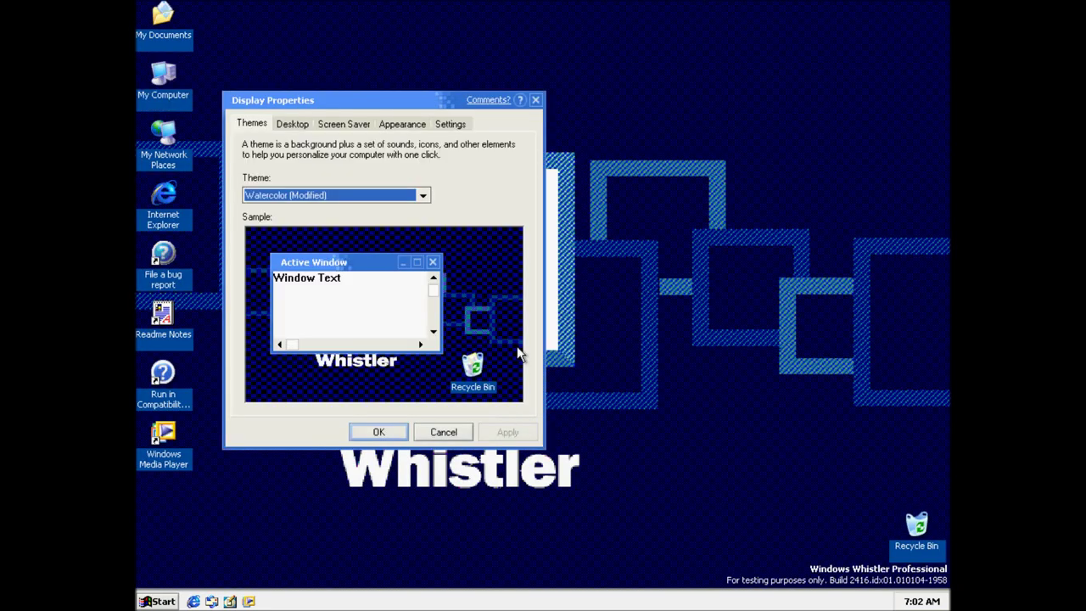
left_click(442, 434)
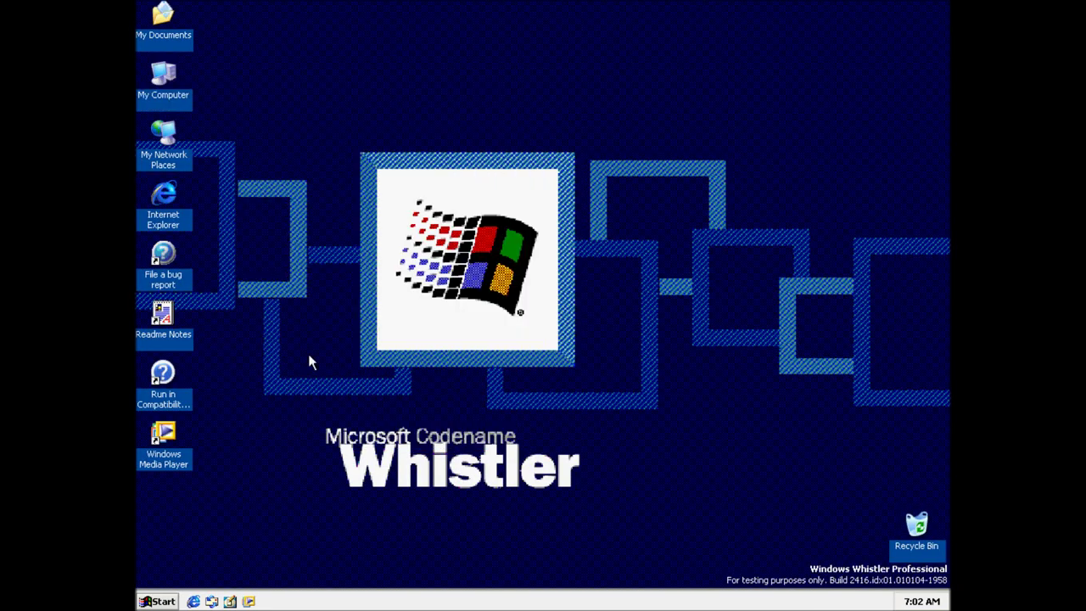
left_click(211, 601)
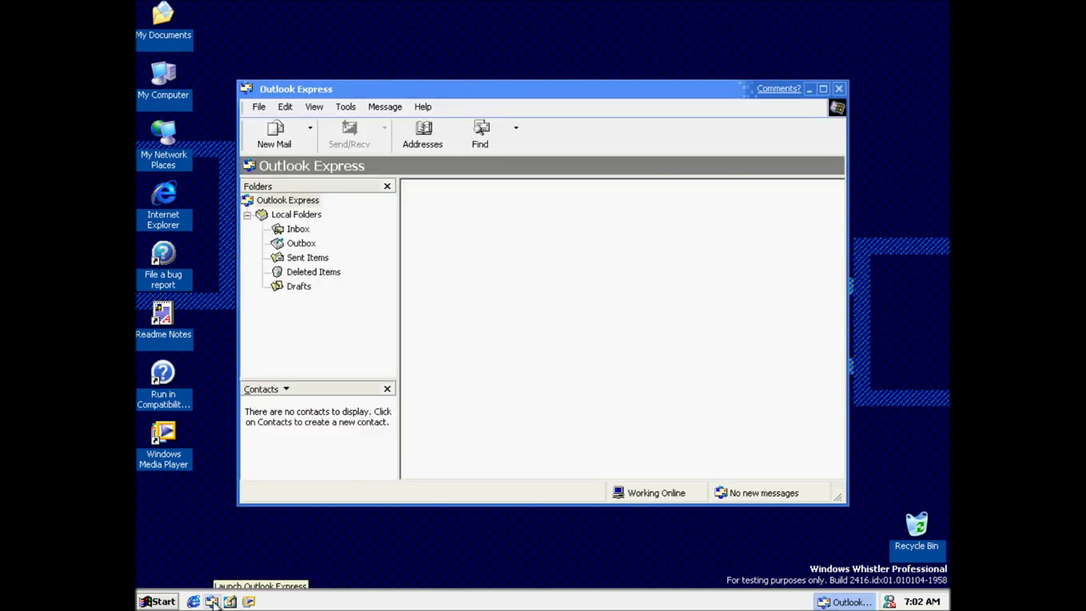
- View Outlook Express's About box, version 6.00.2416.0000, then close Outlook Express
left_click(423, 107)
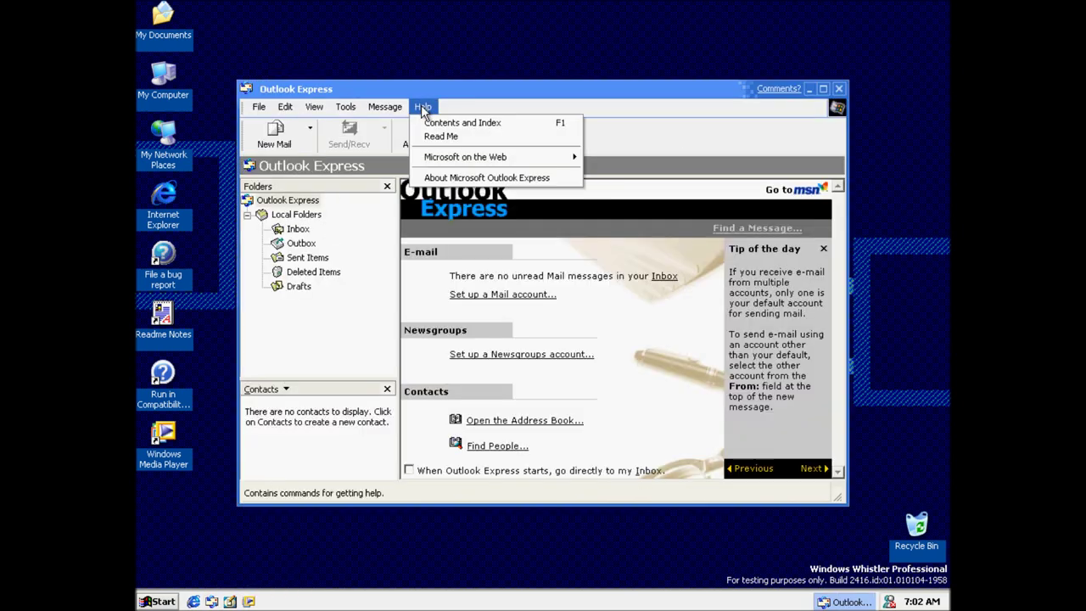
left_click(441, 177)
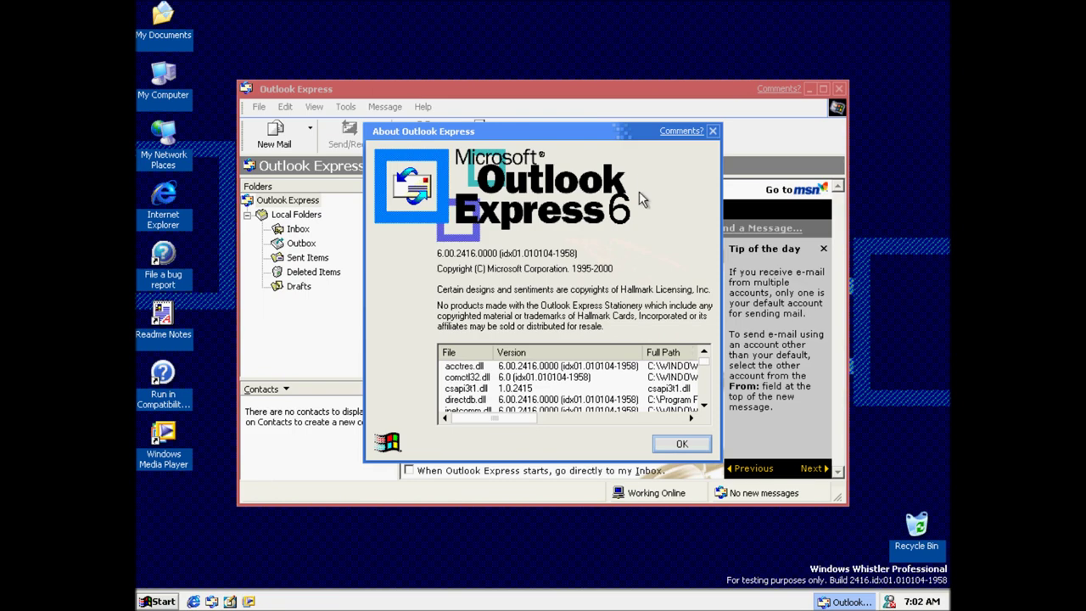
left_click(679, 446)
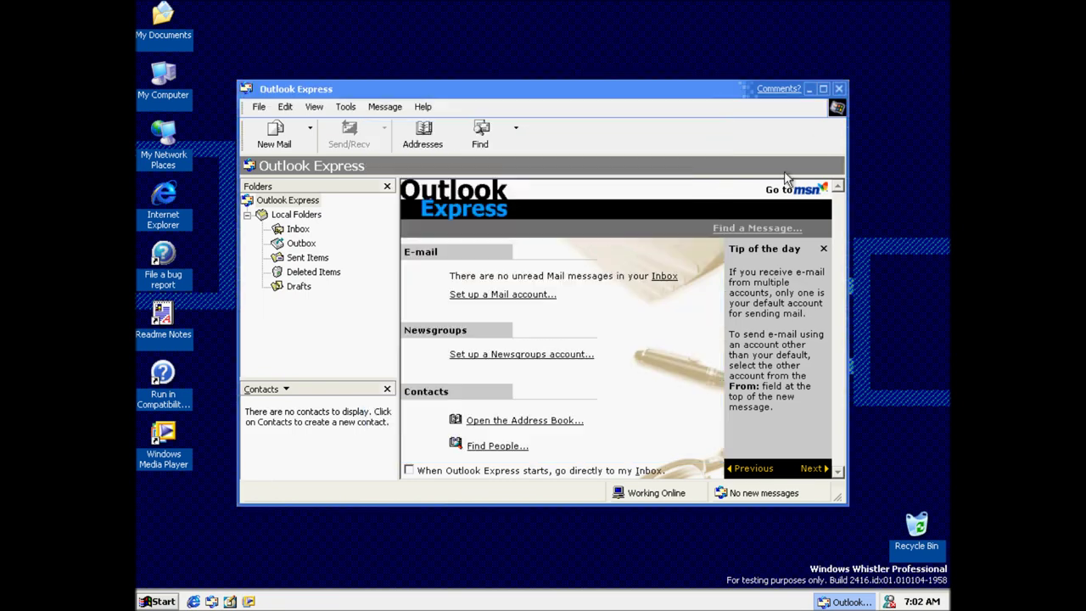
left_click(839, 89)
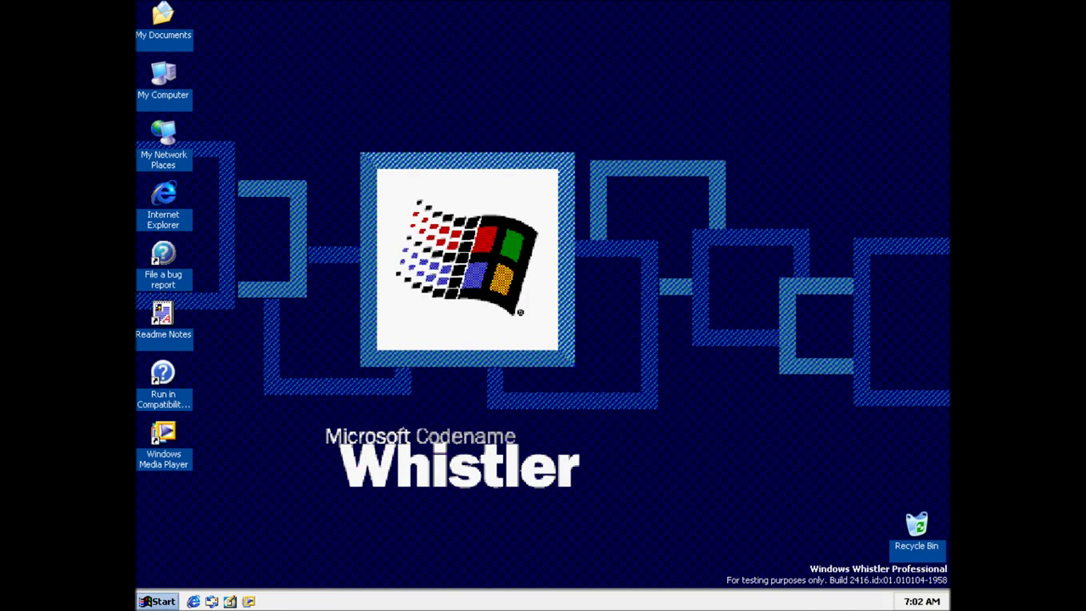
left_click(193, 601)
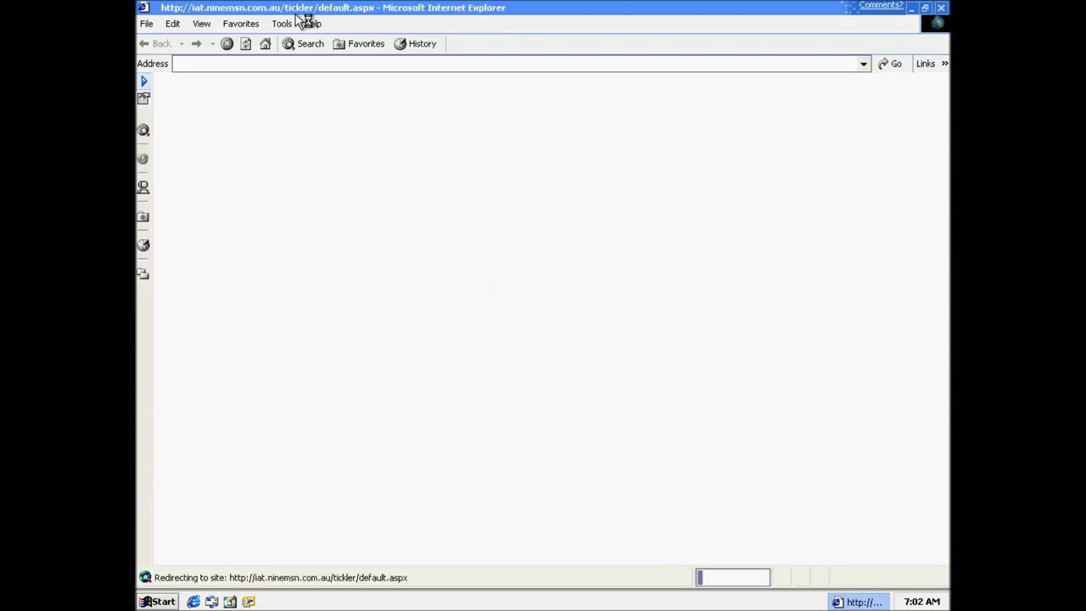
- Check Internet Explorer's About box showing version 6.0.2416.0000, then select the address bar
left_click(312, 23)
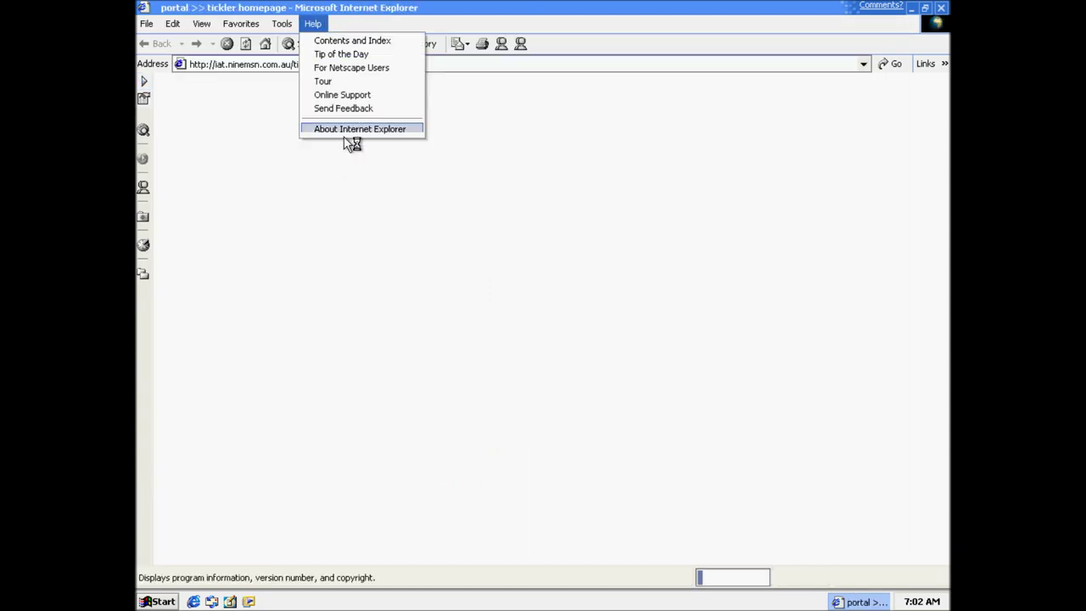
left_click(351, 130)
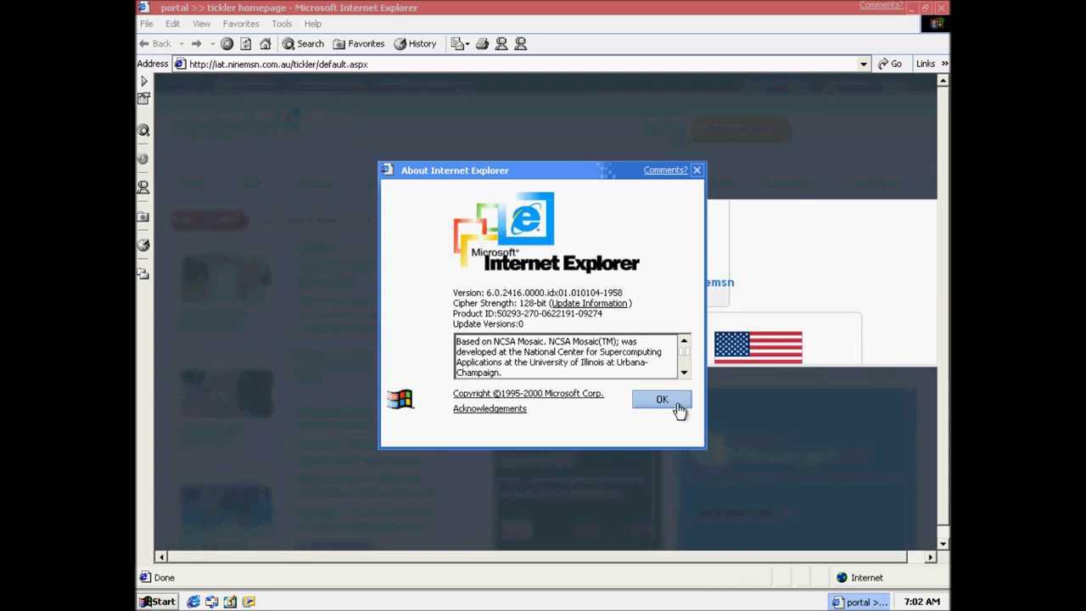
left_click(661, 399)
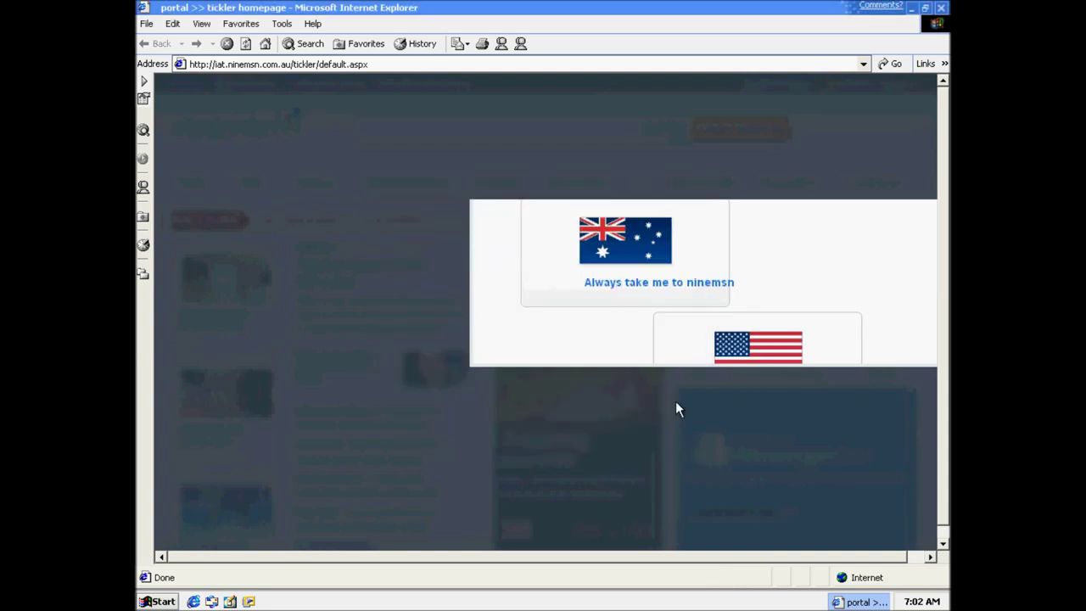
left_click(768, 62)
- Search for 'Whistler build 2416' and open the Development of Windows XP Wikipedia result
type("Wh")
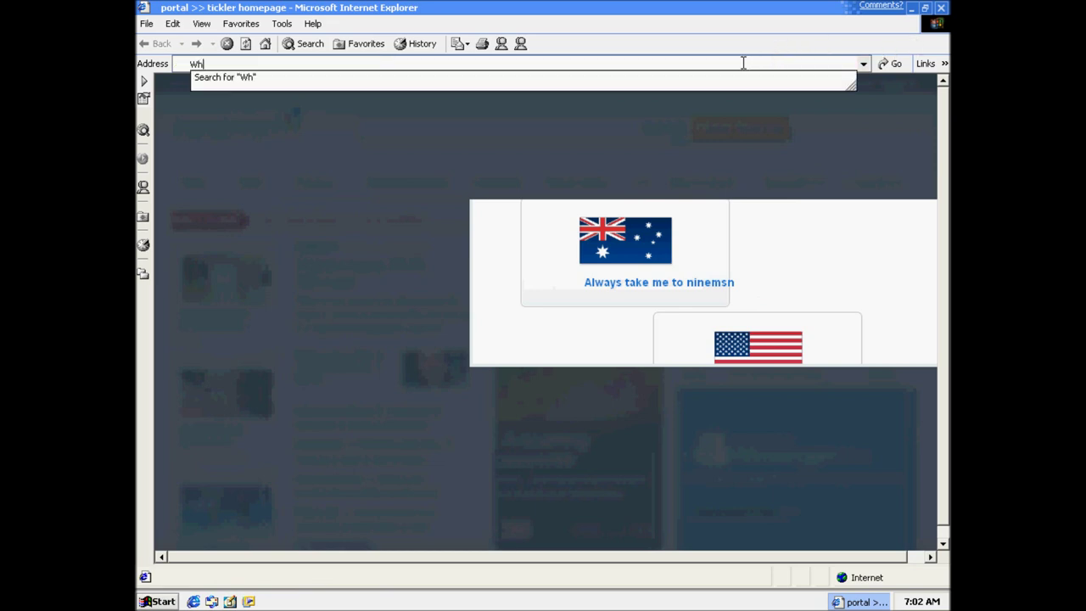
type("istler build")
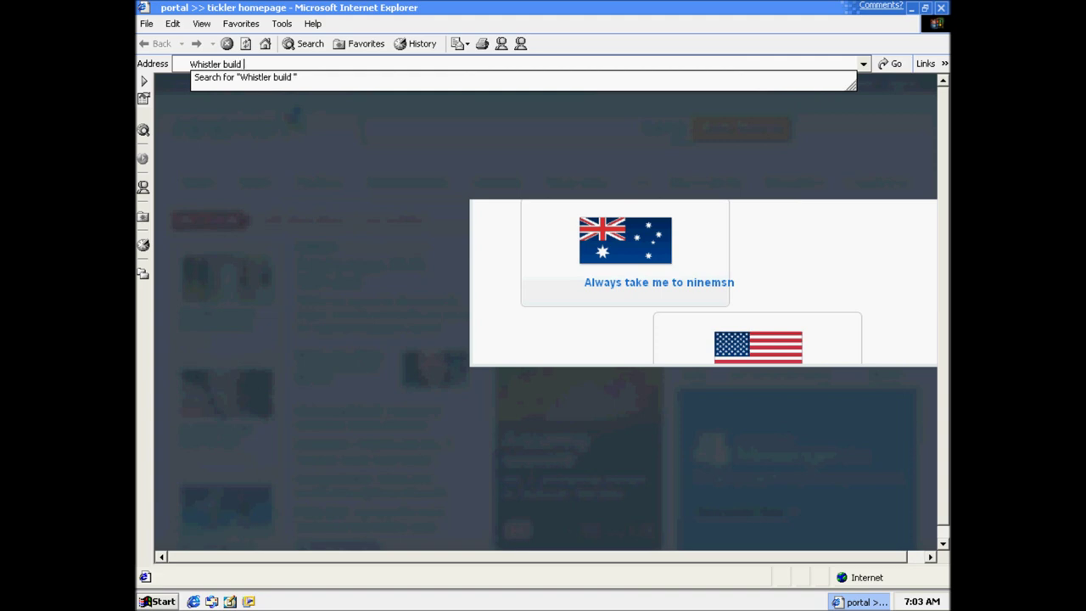
type(" 2416")
key("Return")
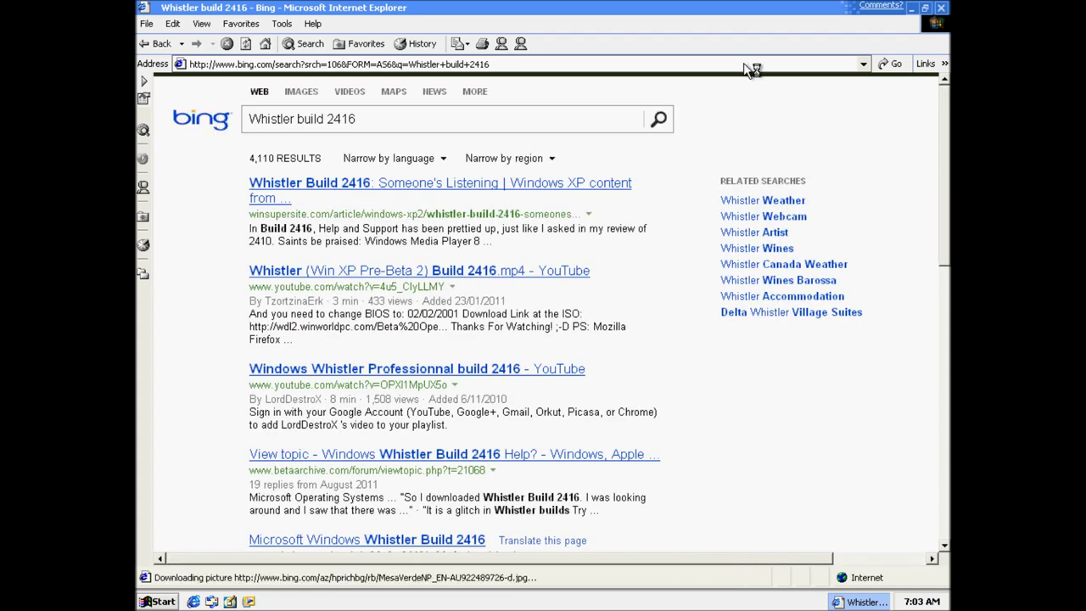
scroll(655, 249, "down", 3)
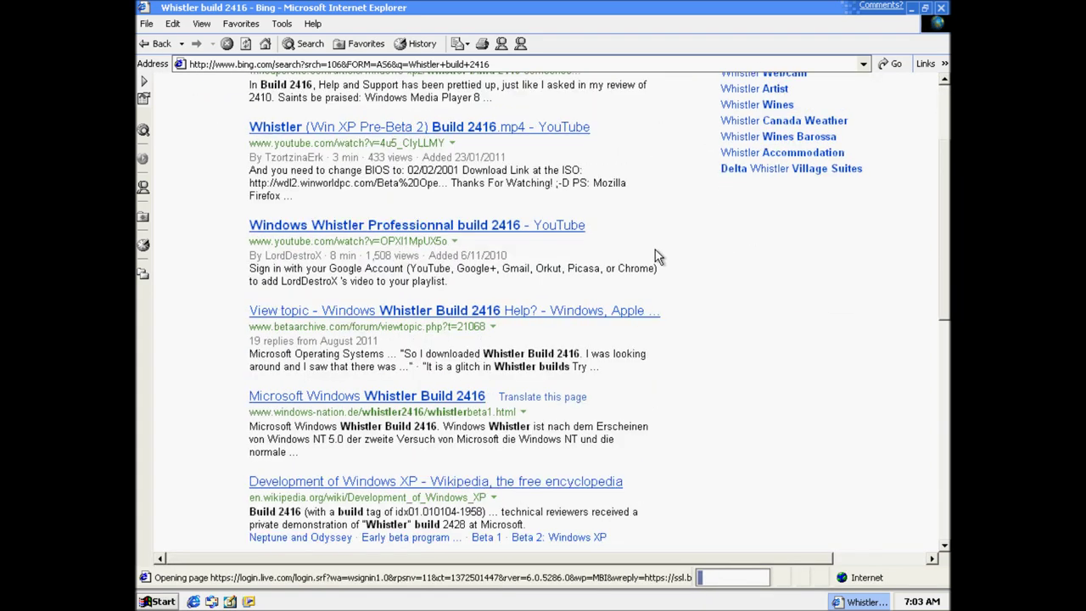
scroll(655, 249, "down", 2)
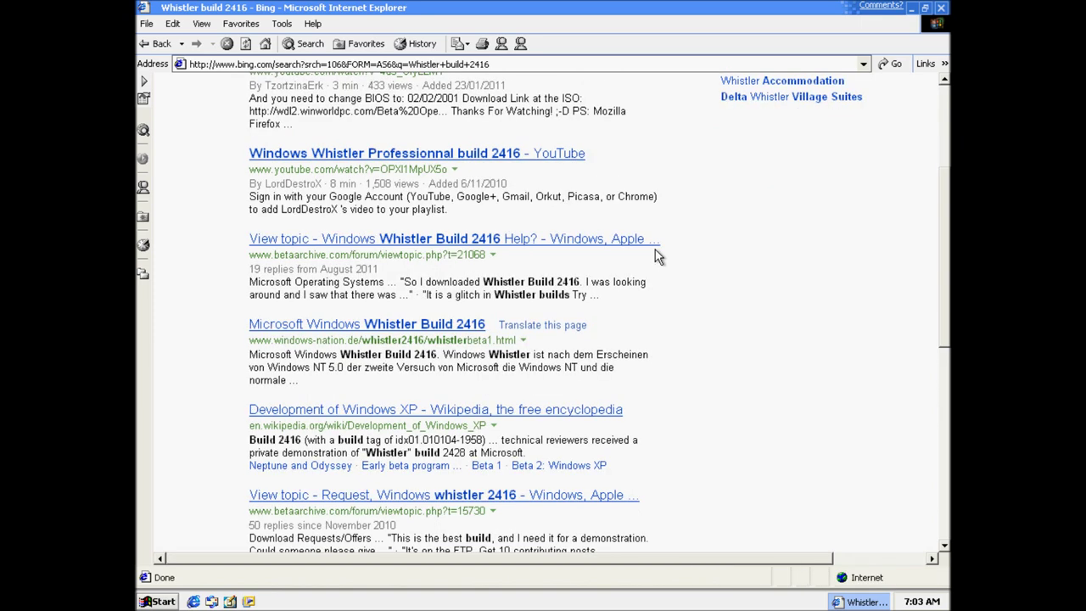
scroll(655, 249, "down", 2)
left_click(552, 345)
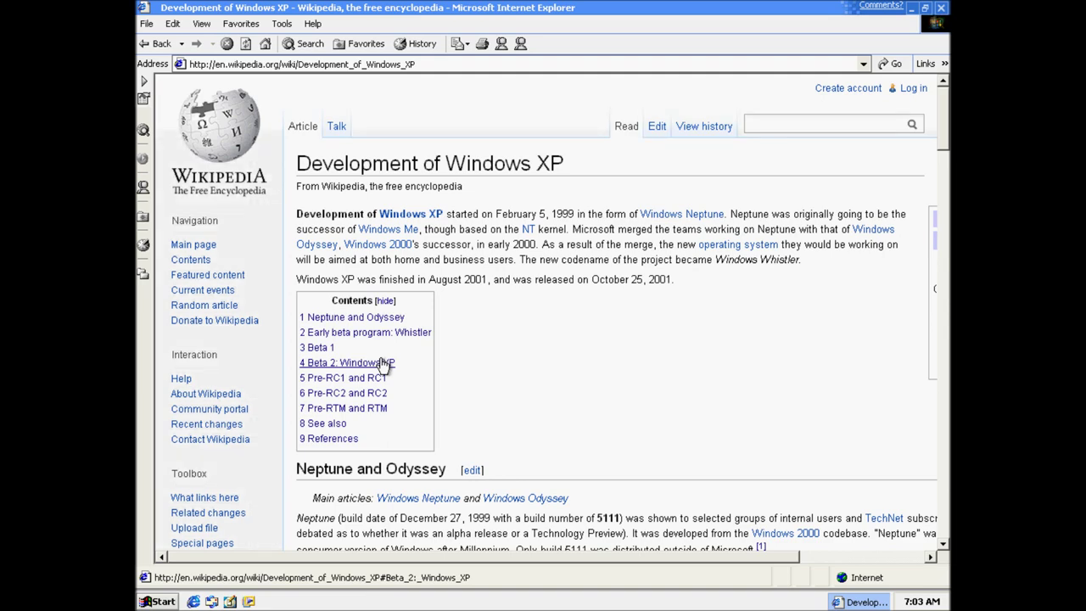
- Jump to the Beta 2: Windows XP section and scroll right to read the Build 2416 details
left_click(383, 364)
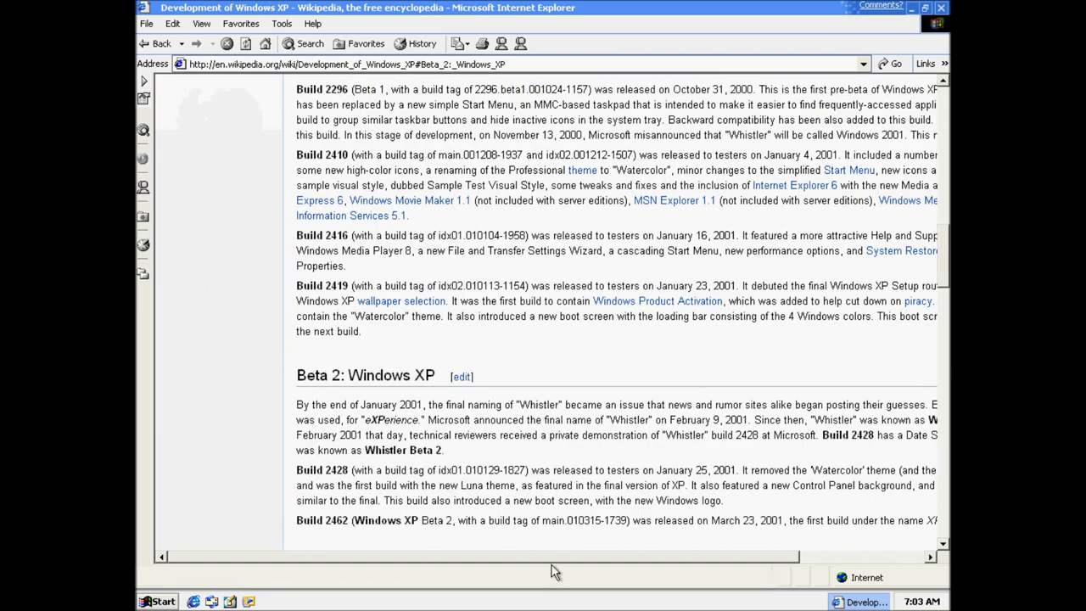
left_click_drag(553, 557, 663, 565)
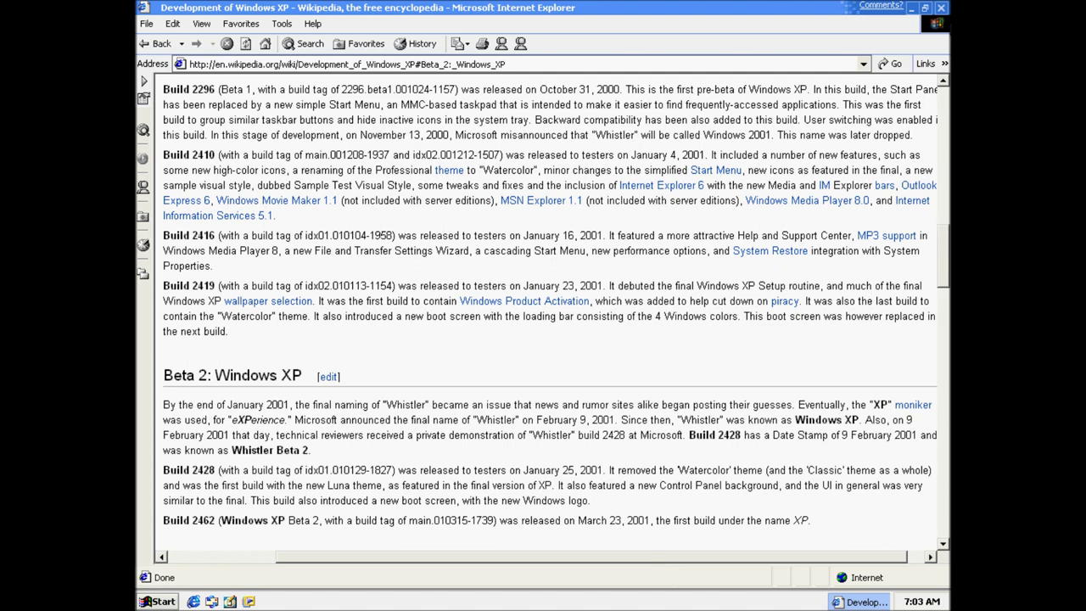
- Close Internet Explorer and open Help and Support from the Start menu
left_click(941, 7)
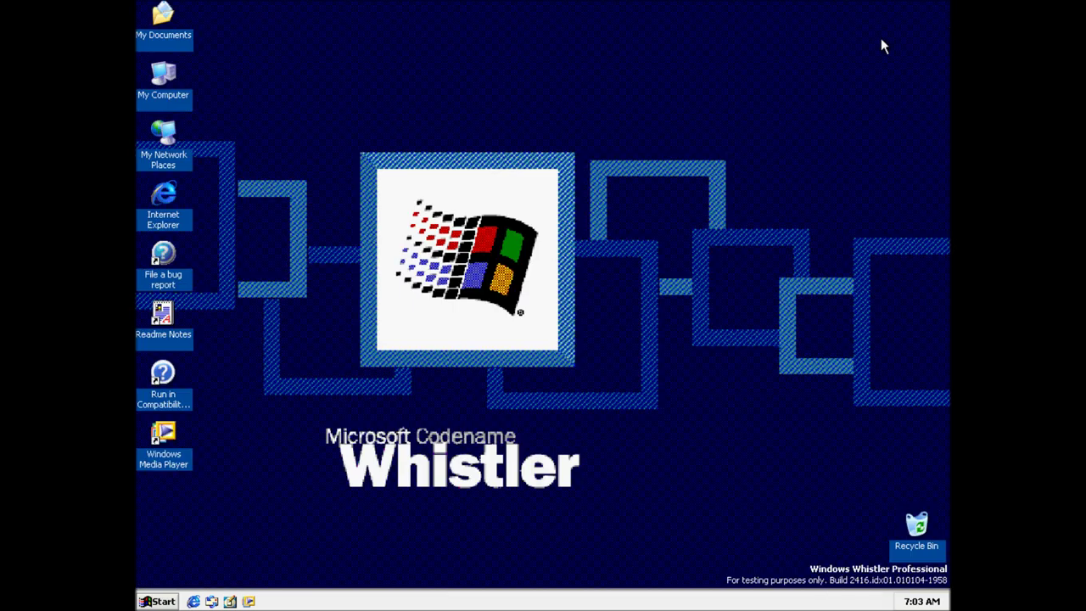
left_click(160, 600)
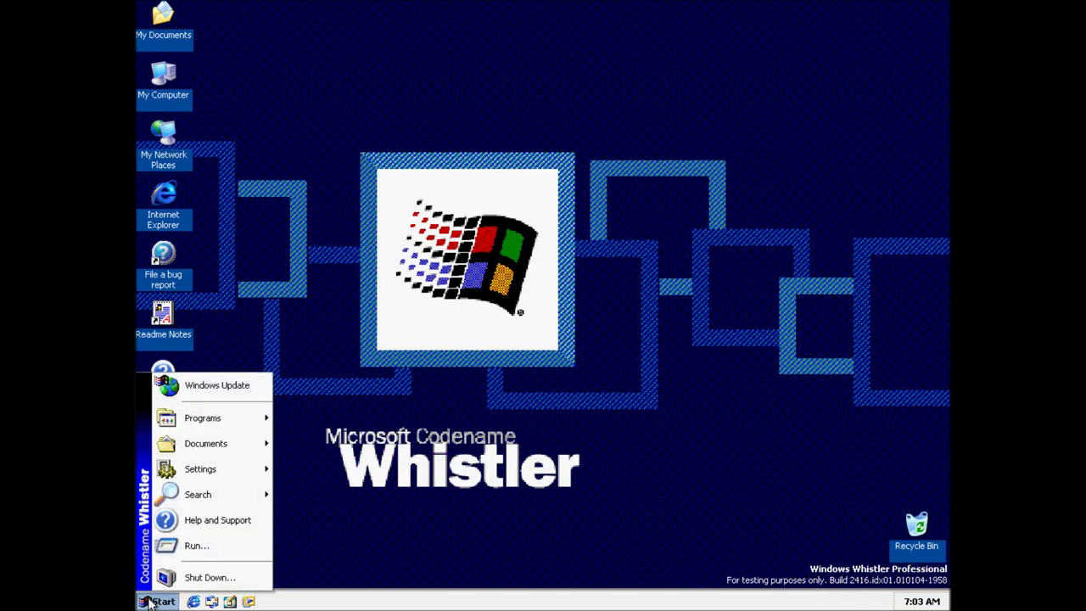
mouse_move(200, 413)
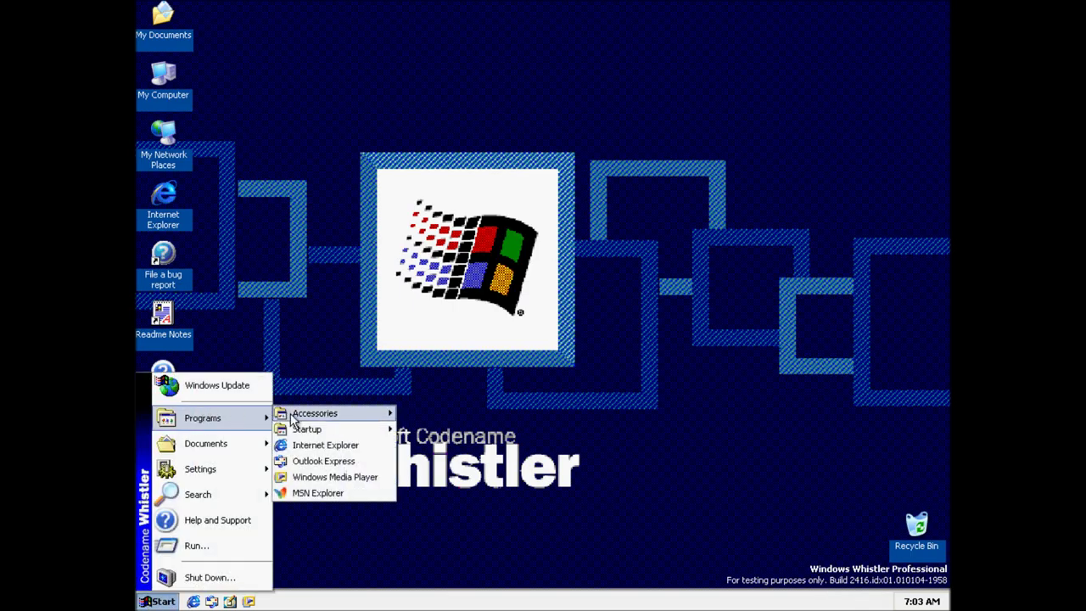
mouse_move(293, 417)
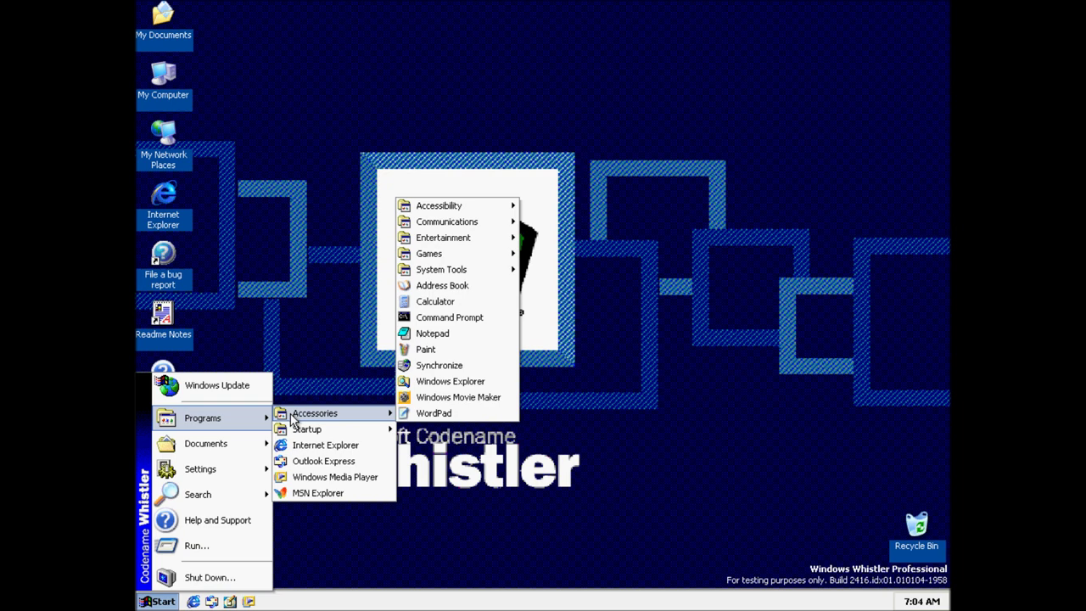
left_click(202, 524)
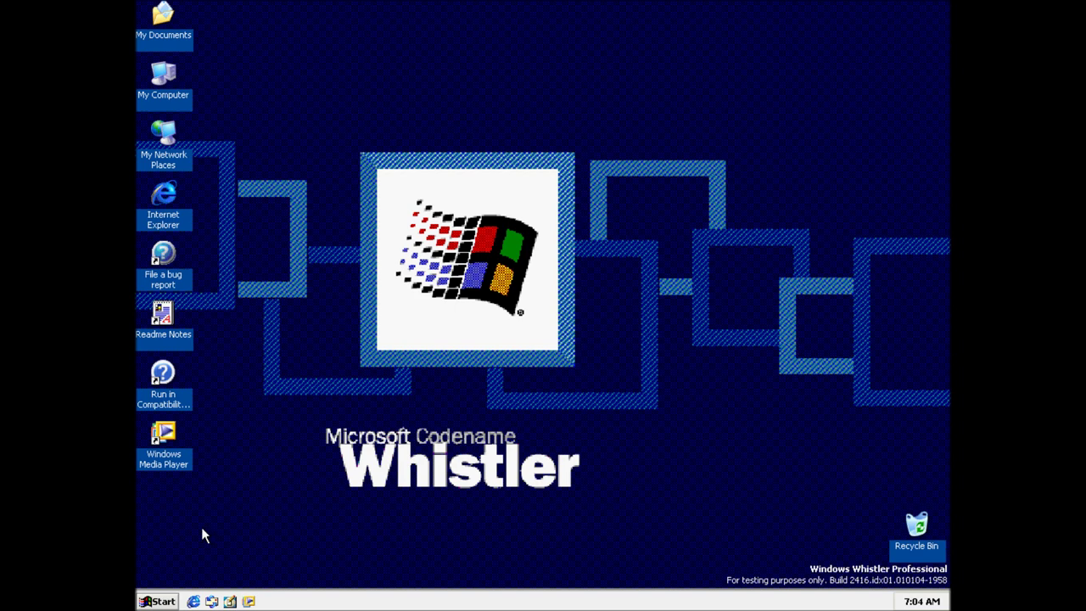
- Open My Pictures from the Start menu's Documents submenu, view the Sample image, then close it
left_click(169, 597)
left_click(192, 523)
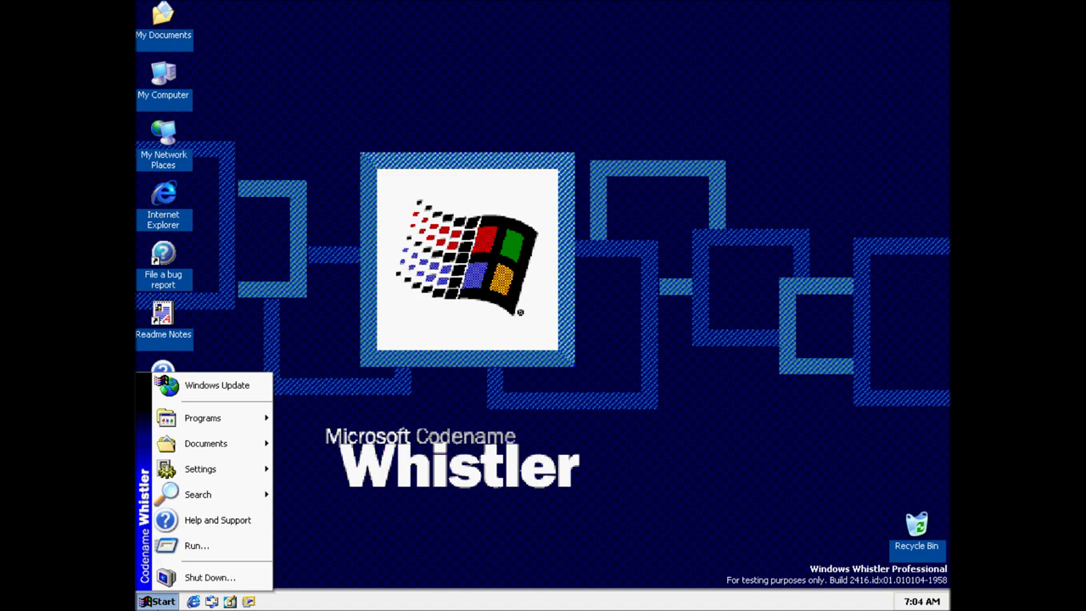
mouse_move(208, 448)
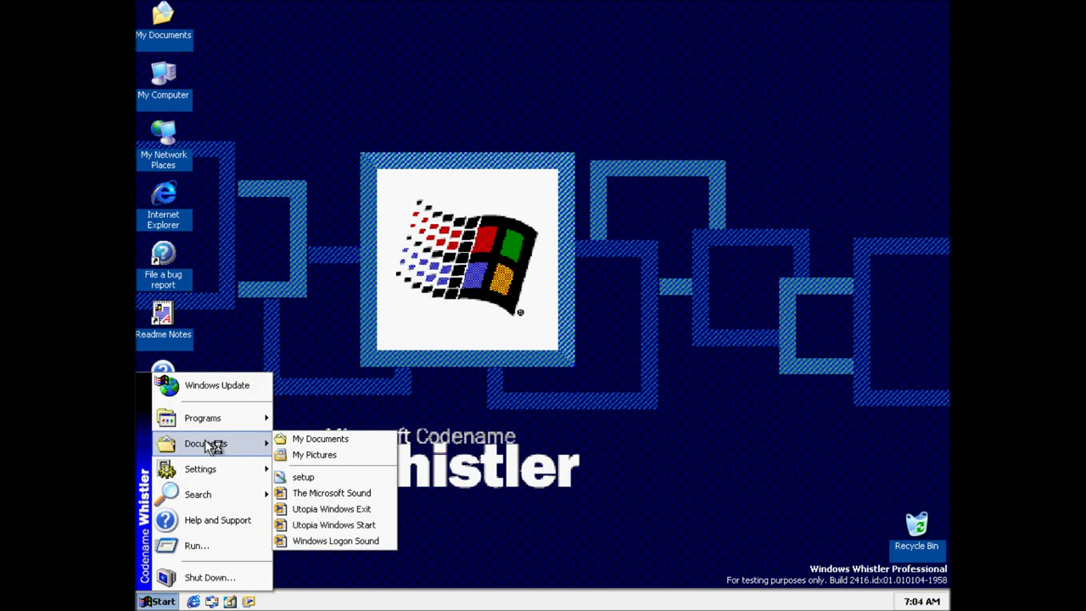
left_click(298, 454)
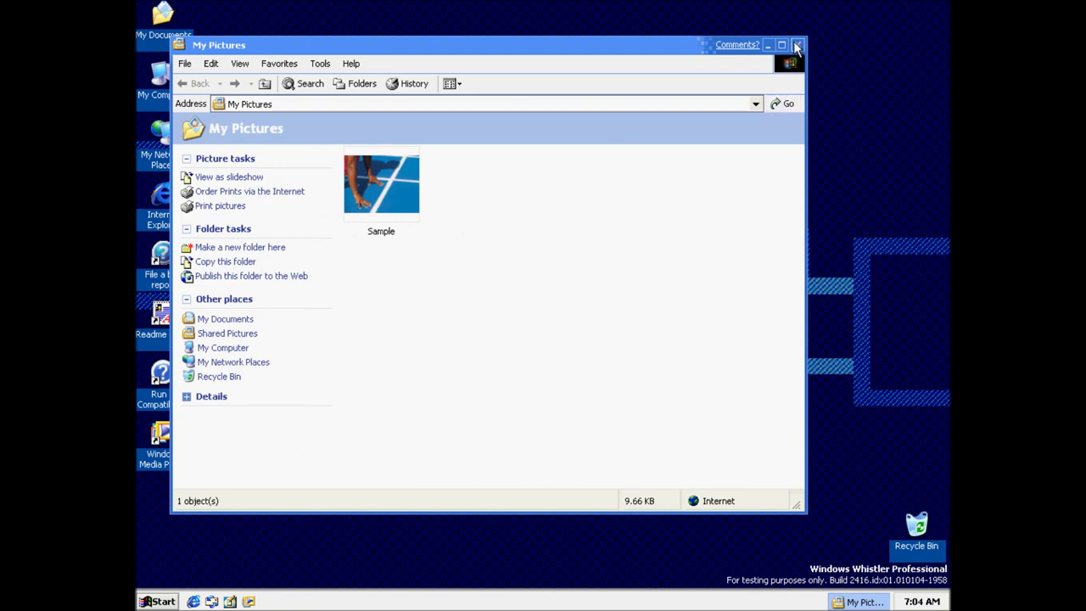
left_click(797, 44)
- Browse the desktop's New submenu without creating anything, then bring the desktop shortcut menu back
right_click(481, 203)
mouse_move(547, 283)
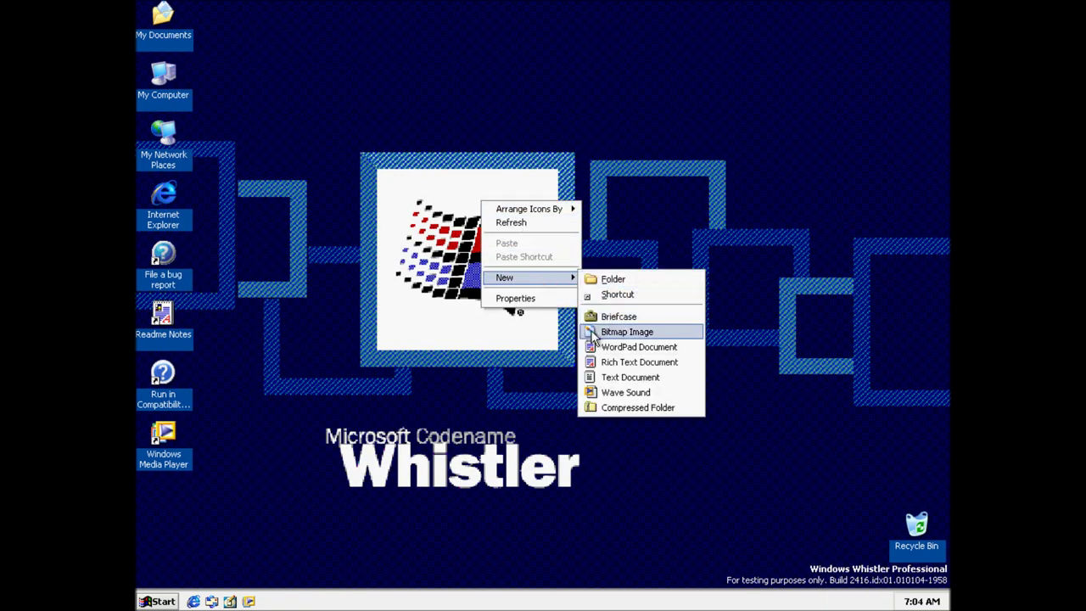
left_click(368, 450)
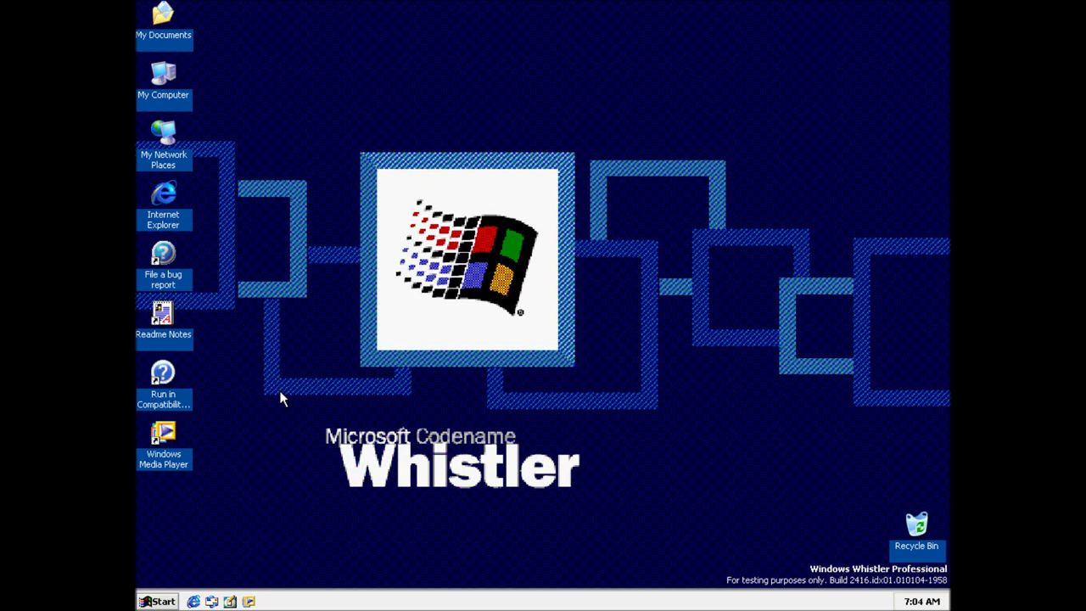
left_click(145, 601)
right_click(290, 417)
- In Display Properties Appearance, apply the Windows Classic window and button style
left_click(338, 516)
left_click(360, 88)
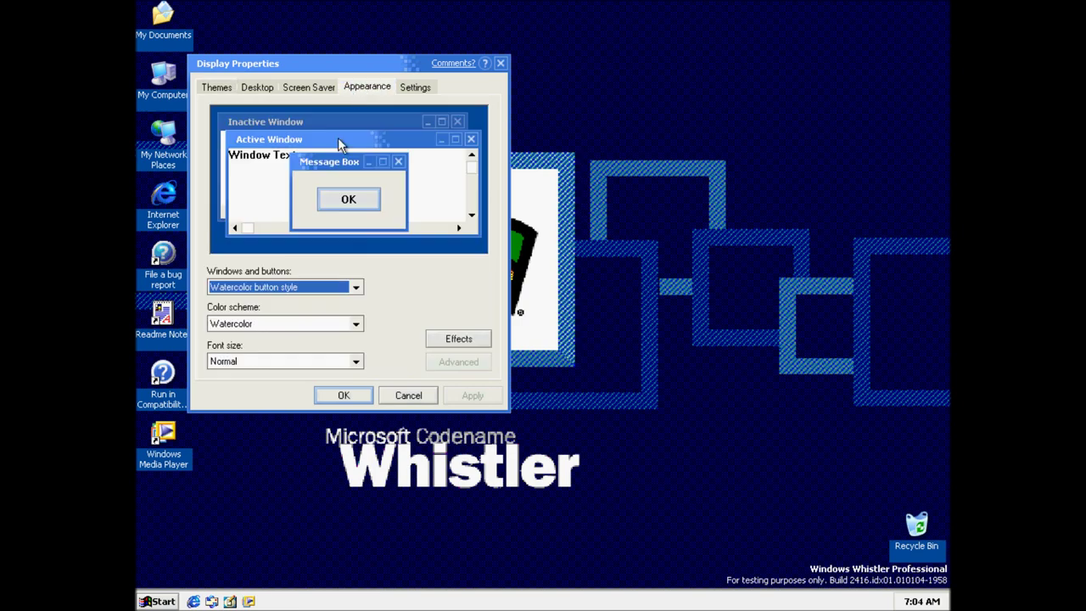
left_click(298, 292)
left_click(296, 321)
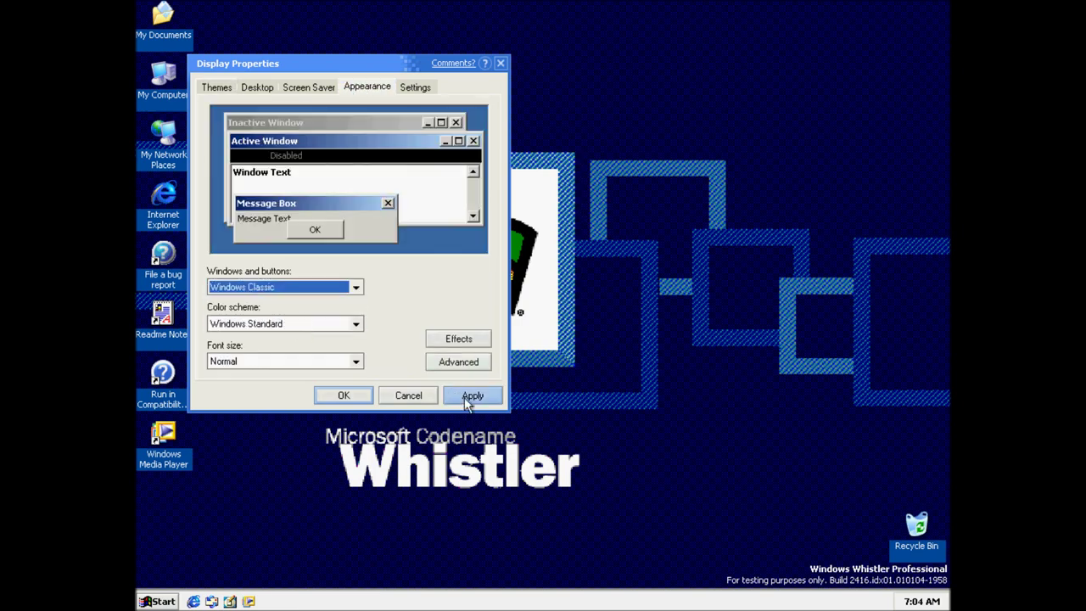
left_click(464, 397)
- Review the Effects options, keeping Fade transitions and Standard font smoothing unchanged
left_click(467, 339)
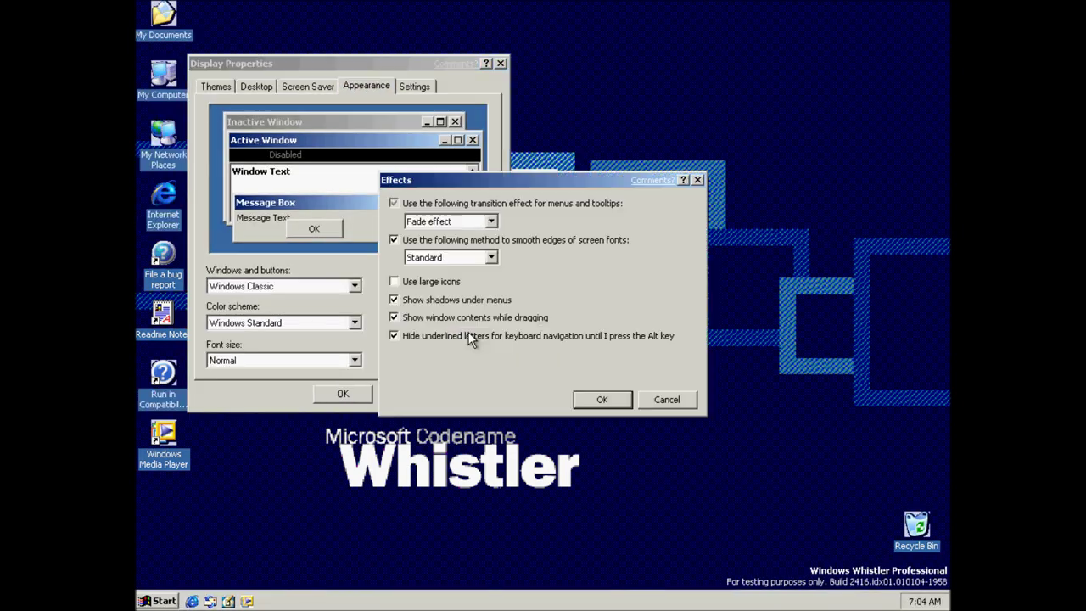
left_click(448, 222)
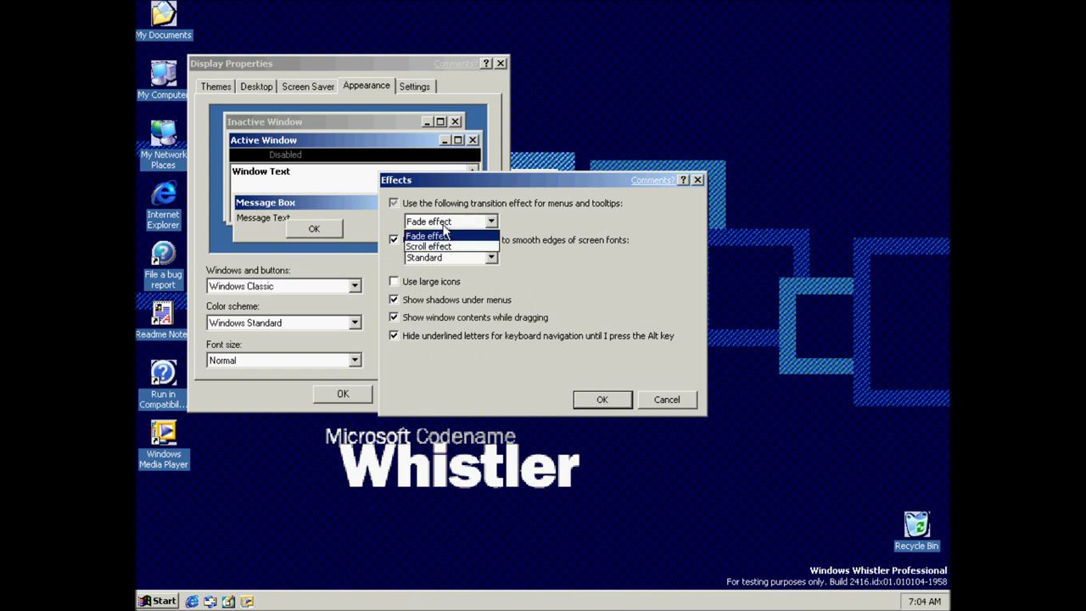
left_click(444, 235)
left_click(447, 257)
left_click(447, 259)
left_click(662, 400)
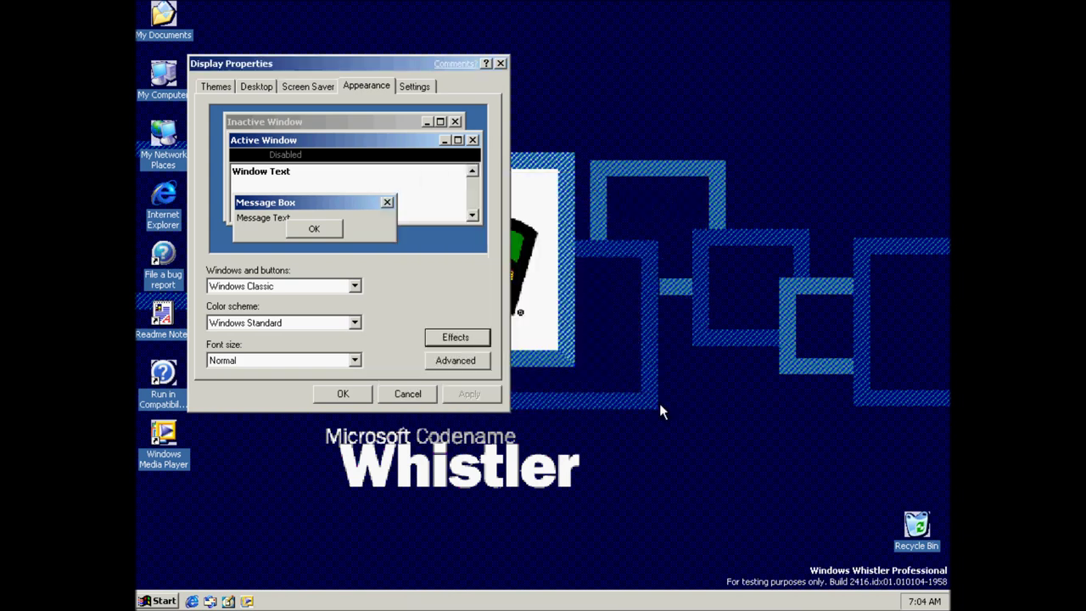
- Keep Normal font size, check the resolution settings, and go to the Screen Saver settings
left_click(310, 363)
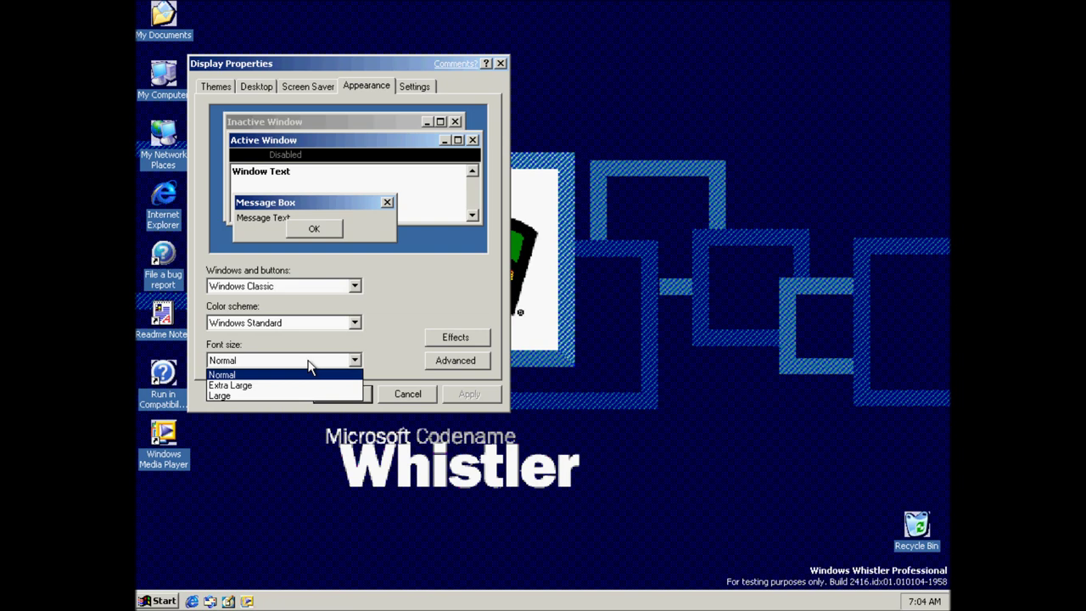
left_click(310, 370)
left_click(414, 87)
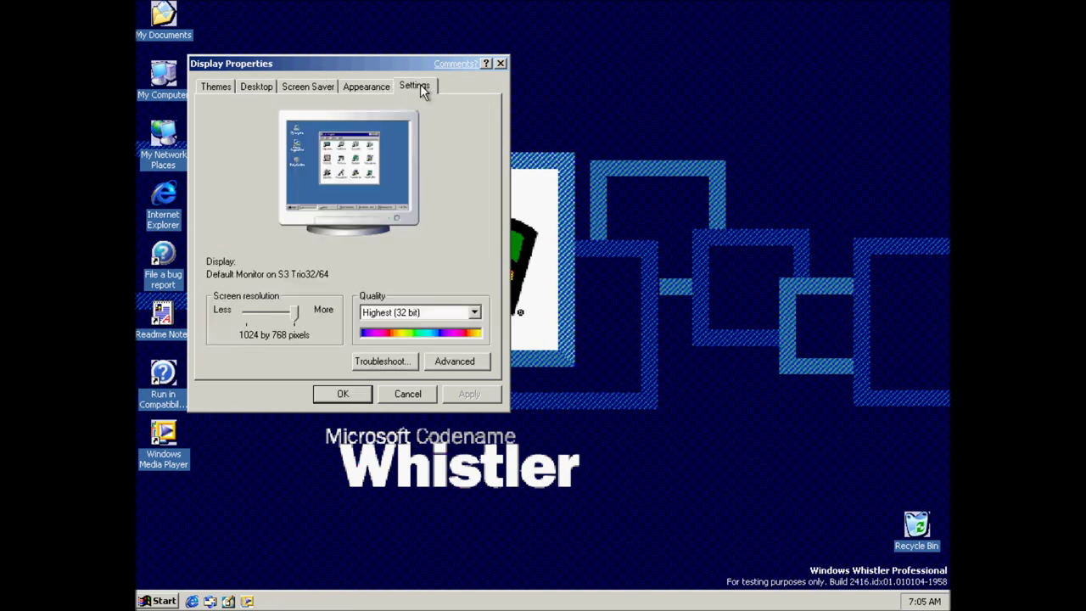
left_click(309, 87)
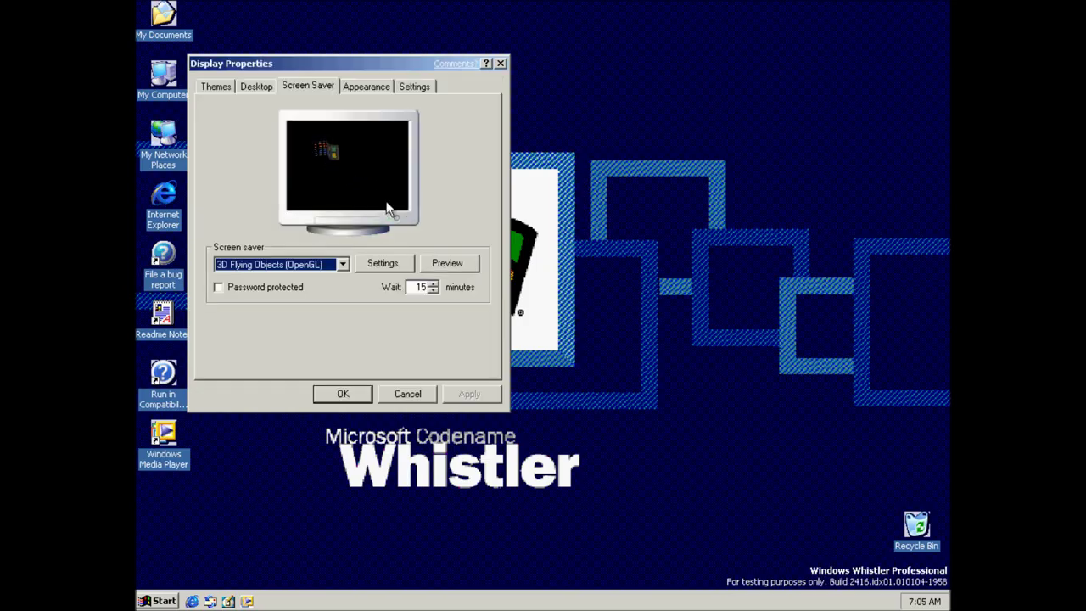
- Preview My Pictures Slideshow, Starfield Simulation and 3D FlowerBox screen savers, returning to 3D Flying Objects
left_click(254, 264)
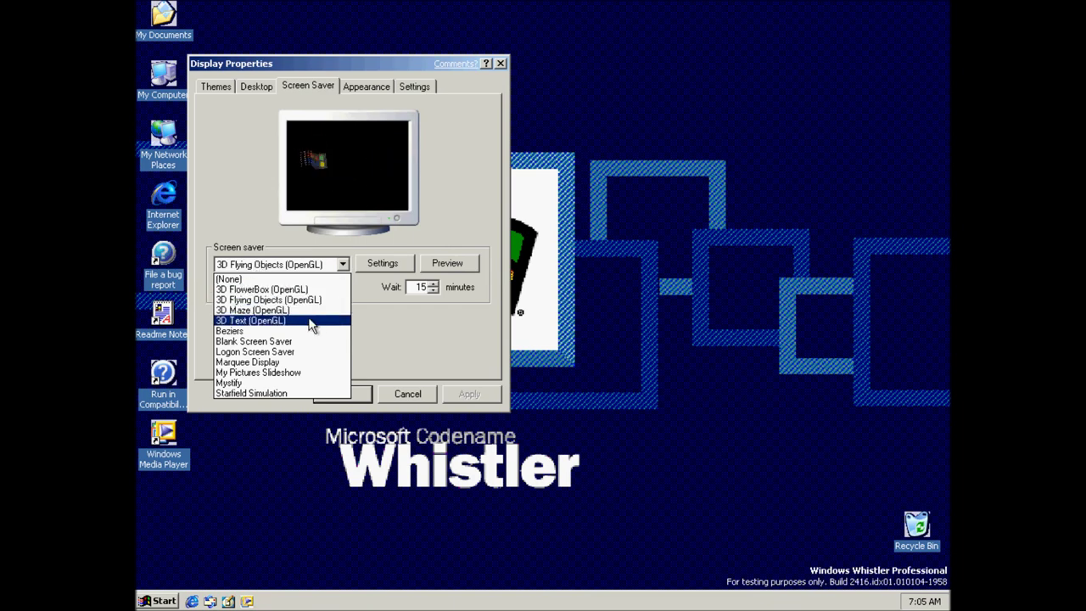
left_click(307, 374)
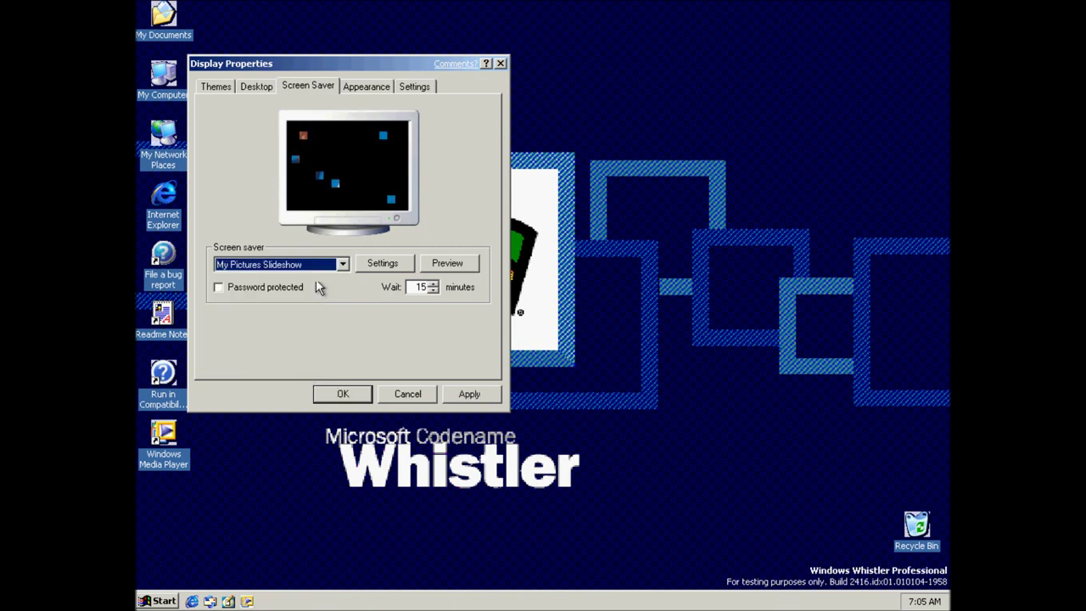
left_click(311, 263)
left_click(293, 395)
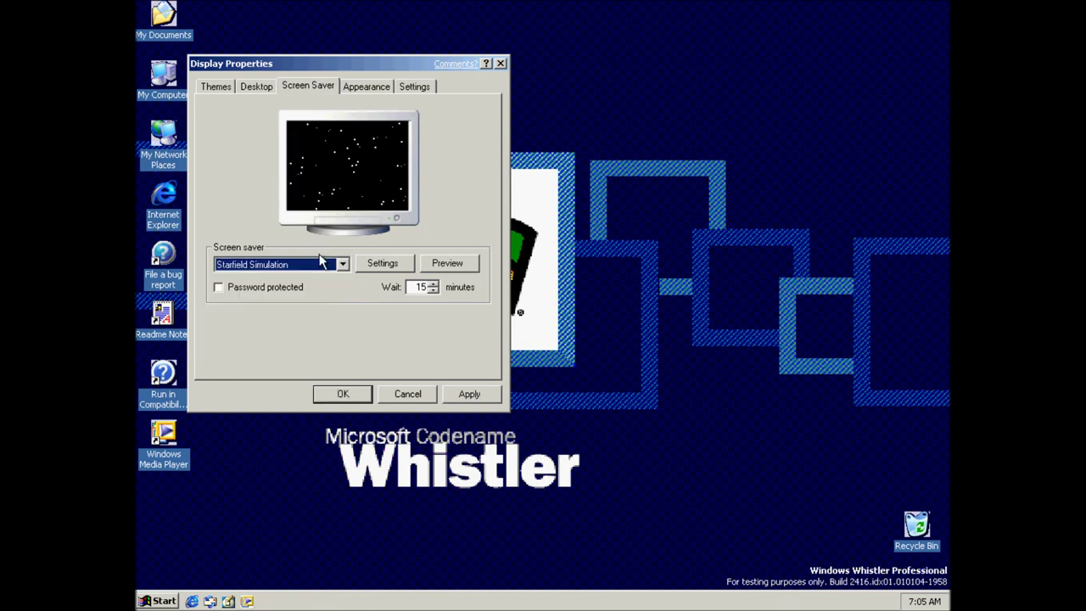
left_click(321, 263)
left_click(306, 290)
left_click(321, 265)
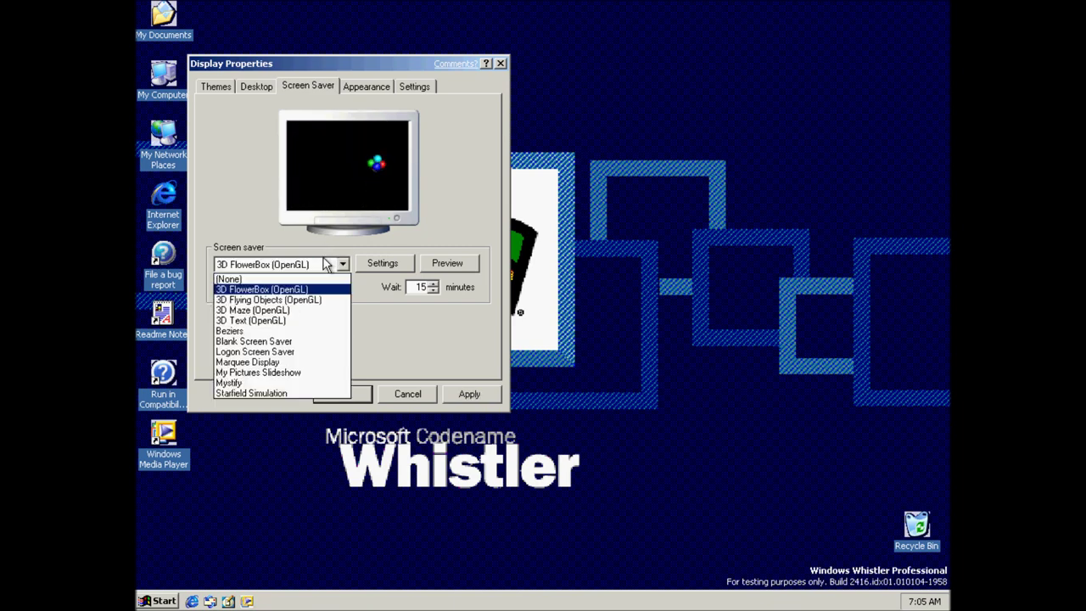
left_click(317, 298)
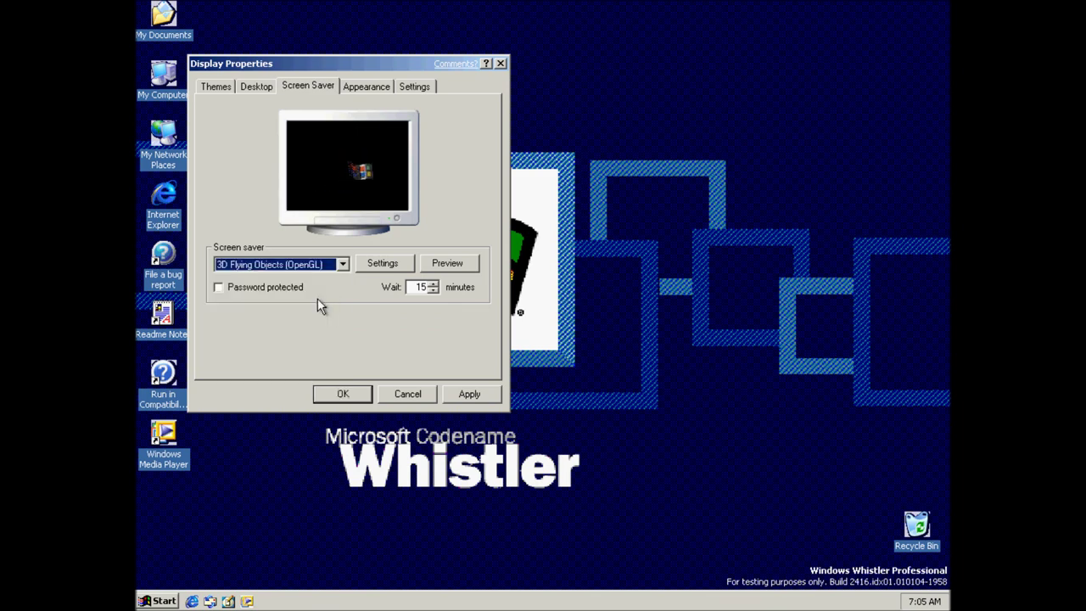
- Select the 3D Maze screen saver and look at its settings without changing them
left_click(342, 264)
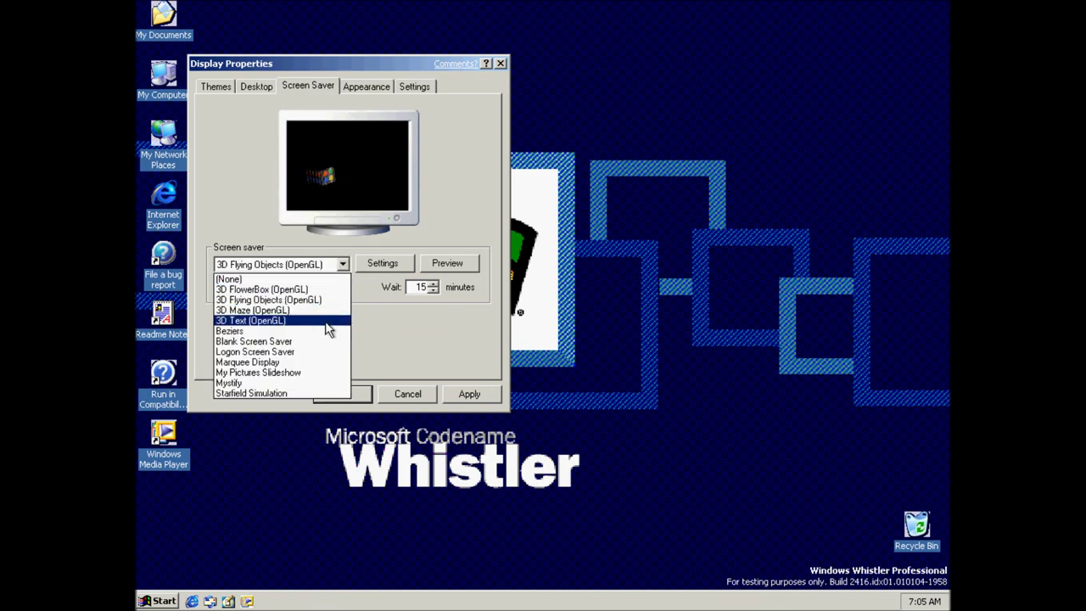
left_click(326, 311)
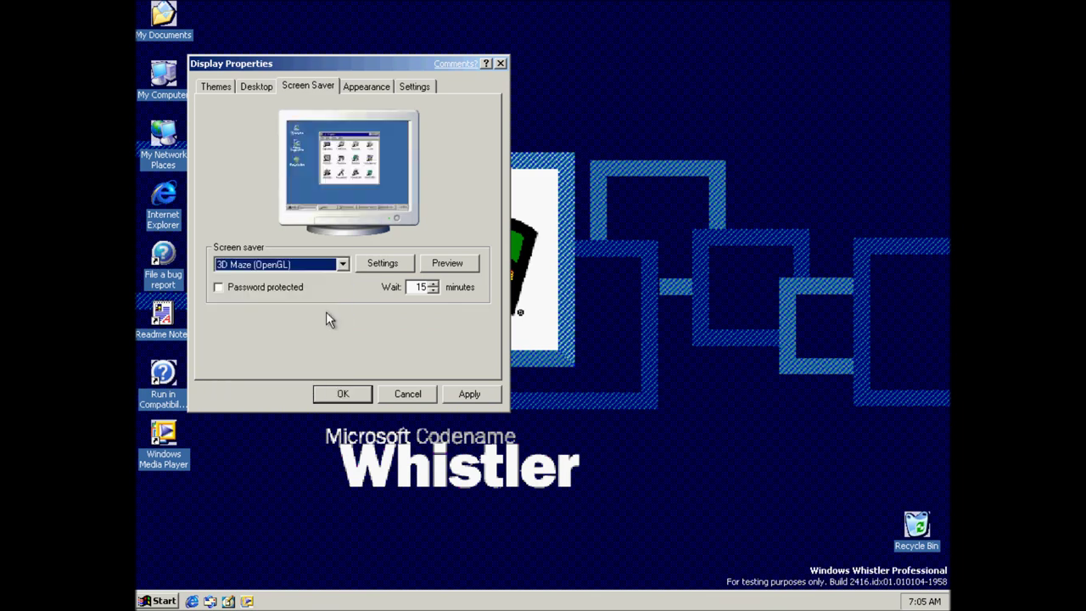
left_click(382, 264)
left_click(436, 132)
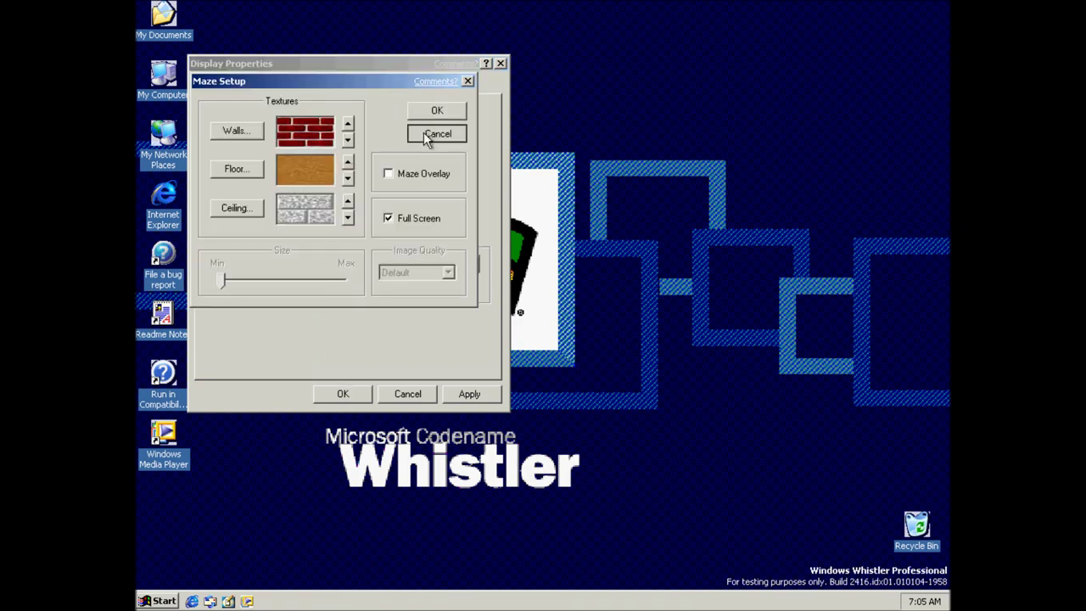
- Set the screen saver to (None) and confirm the display settings with OK
left_click(314, 264)
left_click(310, 279)
left_click(357, 392)
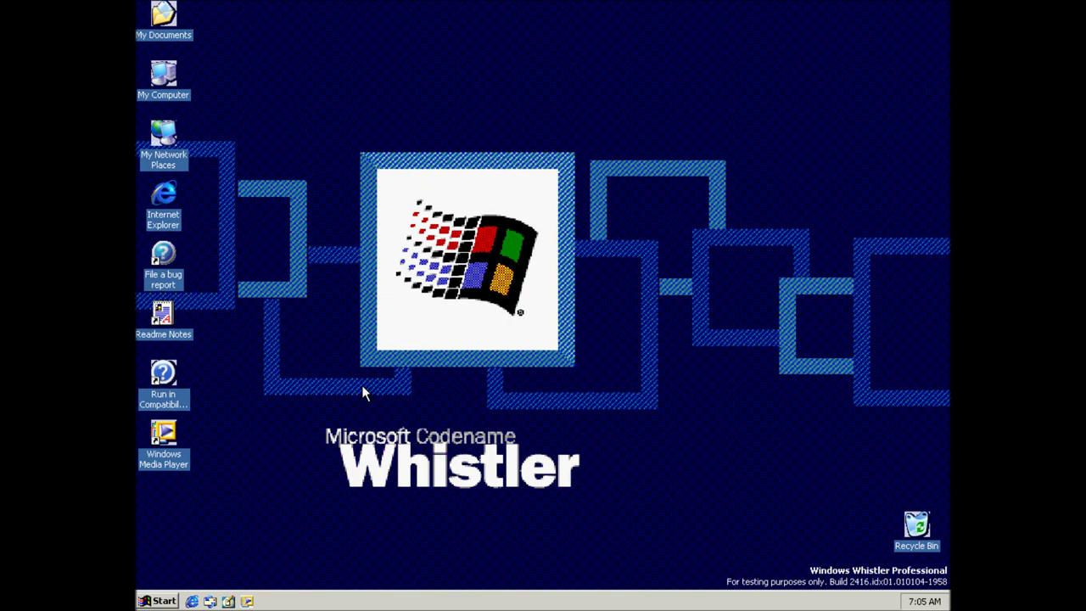